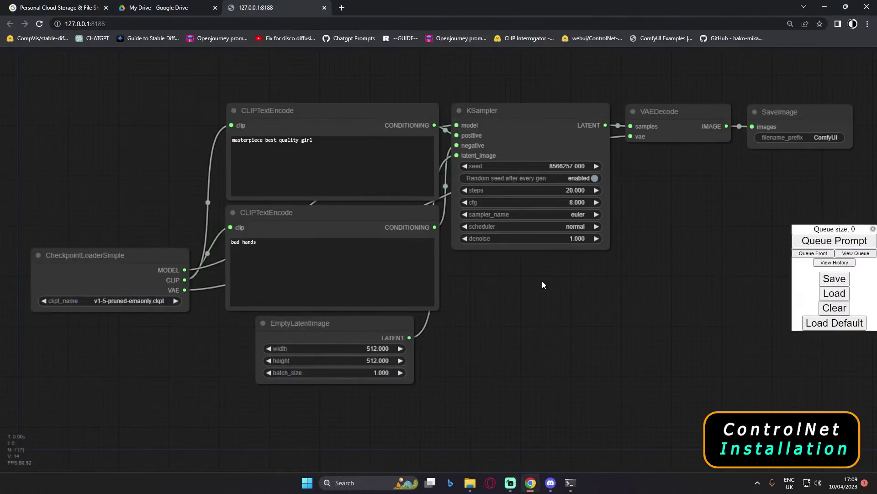
Step: Check which node categories are available for adding a node to the graph
drag(556, 290, 532, 319)
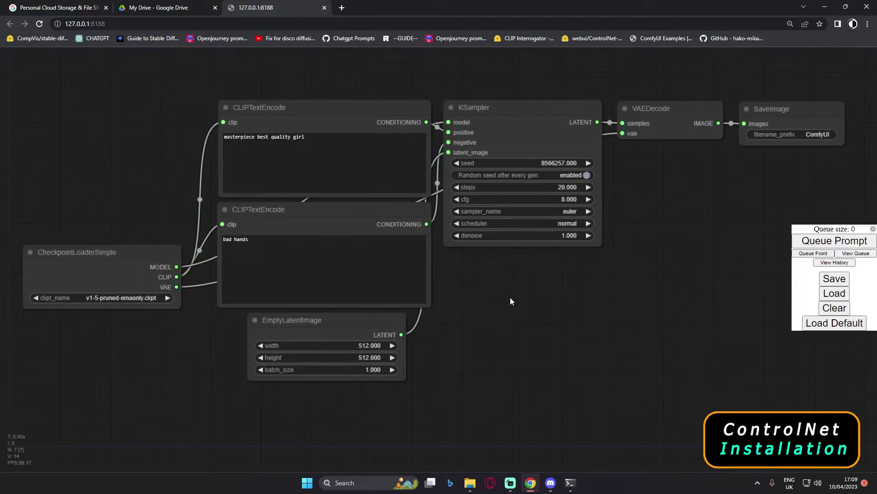
drag(516, 276, 515, 271)
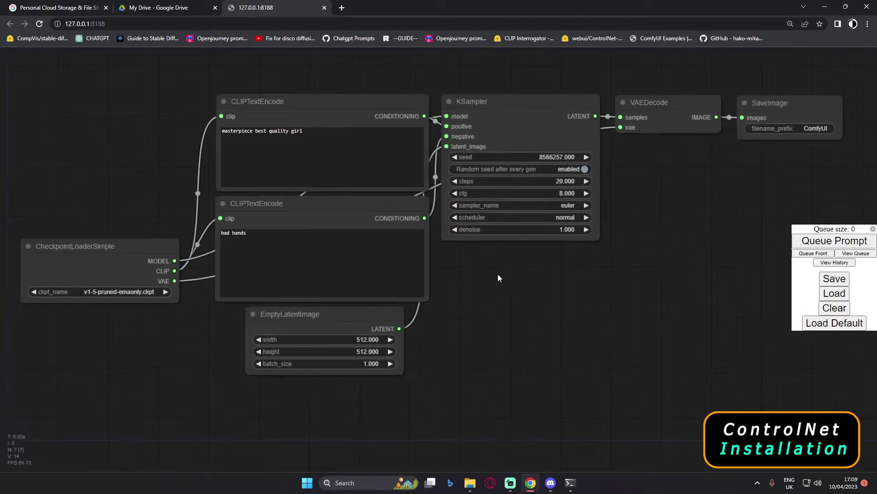
right_click(496, 271)
click(517, 271)
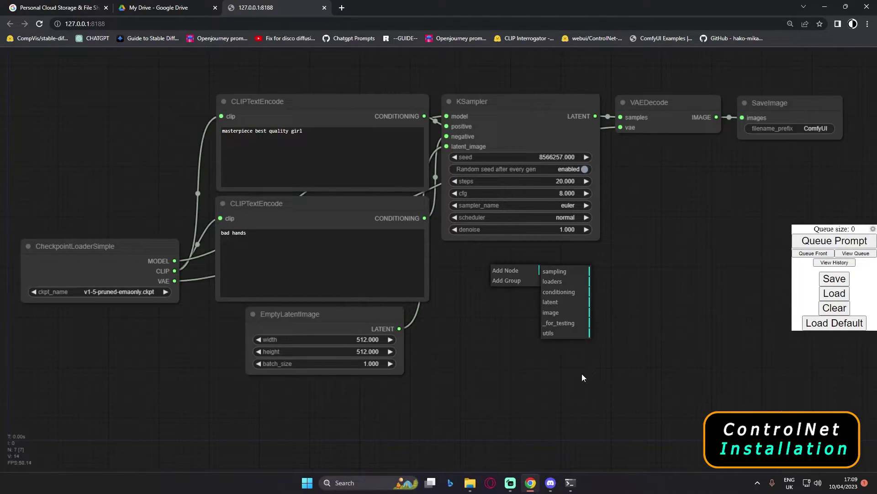
Step: In File Explorer, open a Command Prompt in the ComfyUI_windows_portable\ComfyUI\custom_nodes folder
click(550, 482)
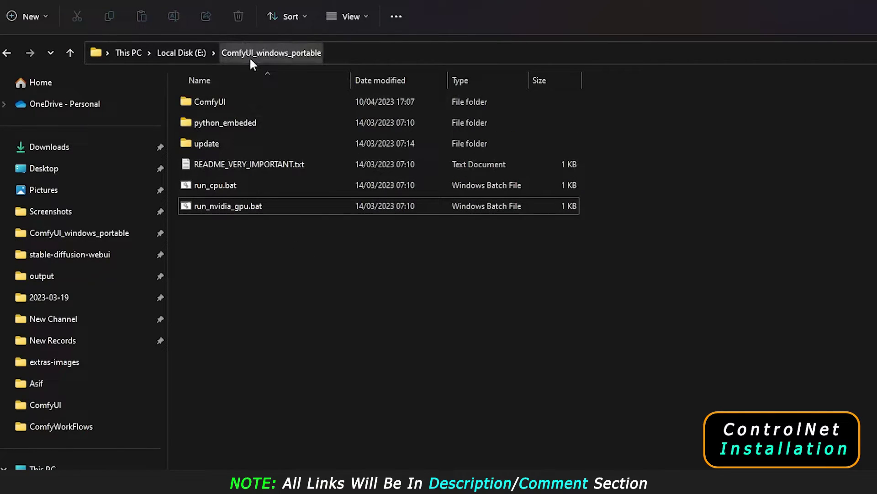
double_click(220, 102)
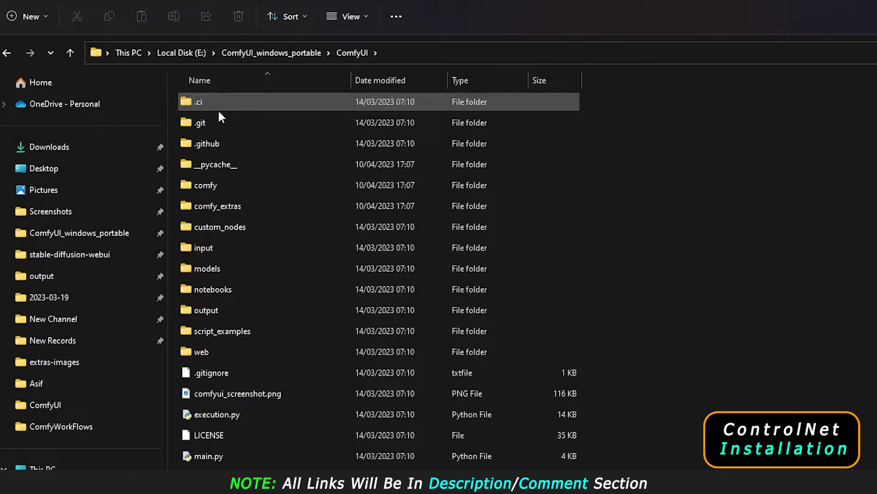
double_click(222, 226)
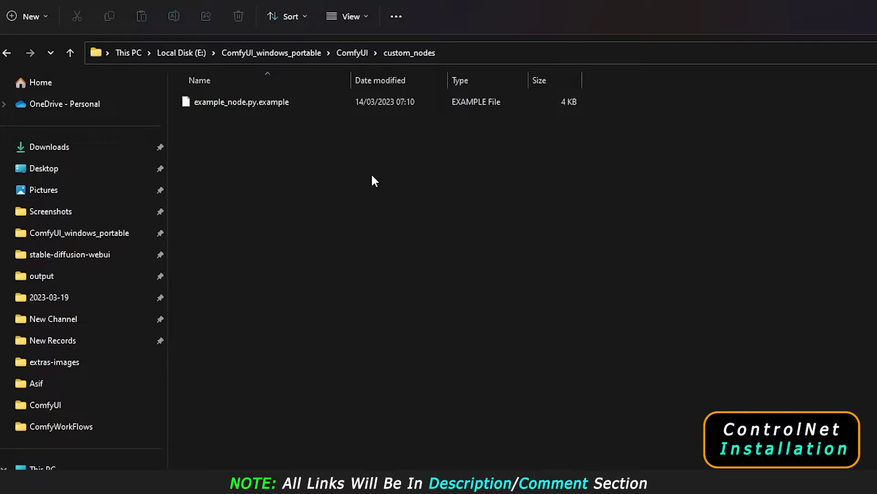
click(452, 55)
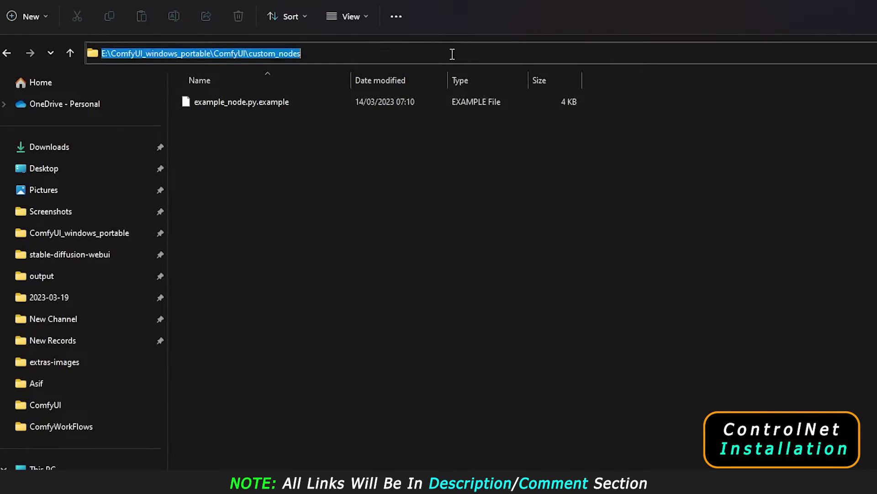
text(cmd)
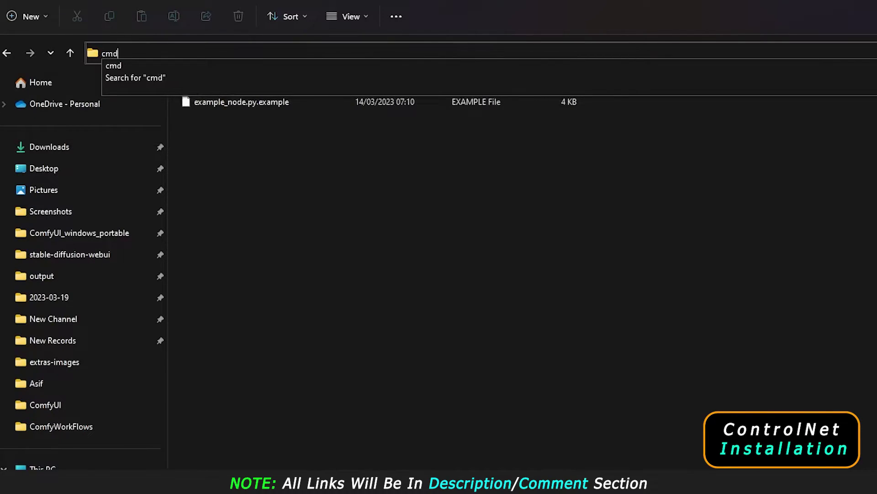
key(Return)
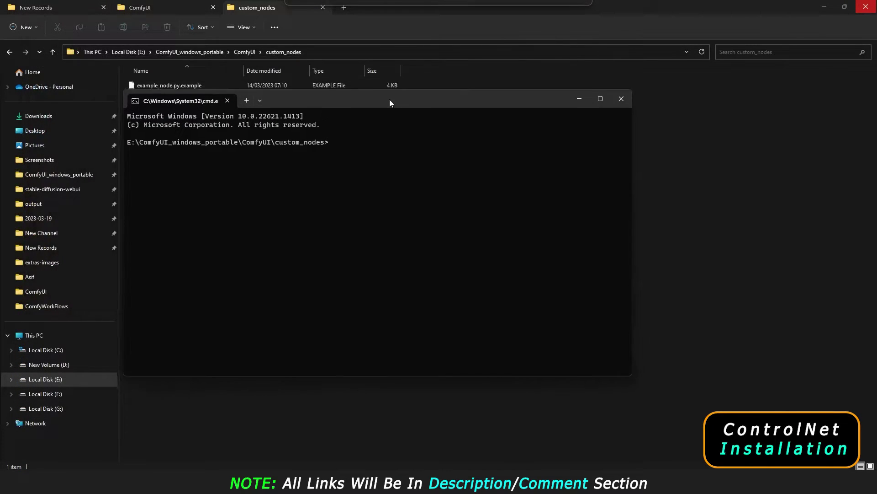
drag(389, 100, 423, 108)
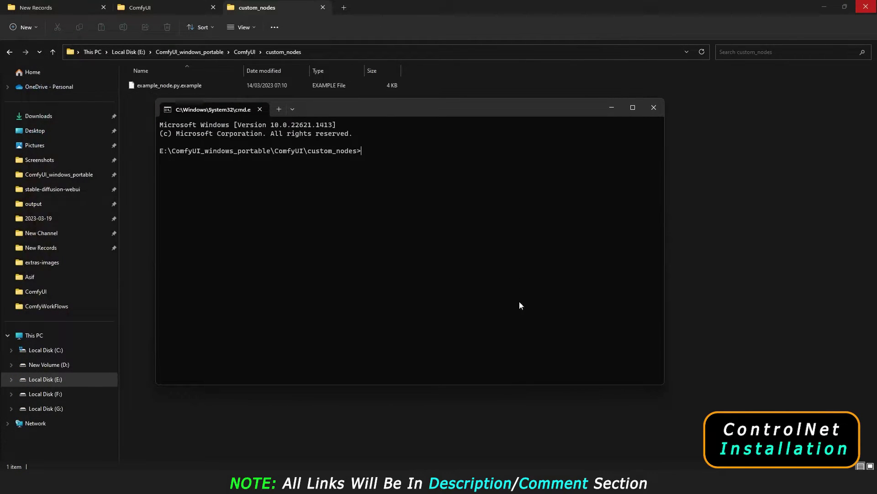
click(549, 427)
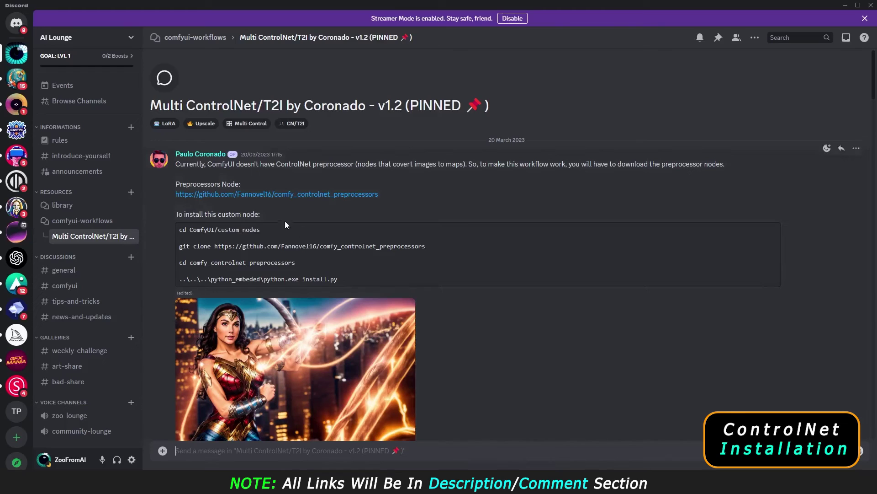
drag(179, 249, 343, 254)
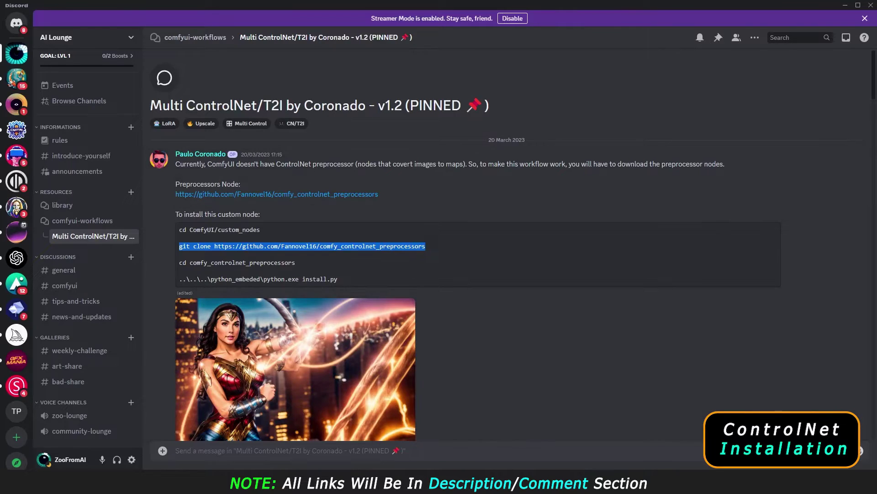
mouse_move(530, 484)
mouse_move(570, 485)
click(571, 438)
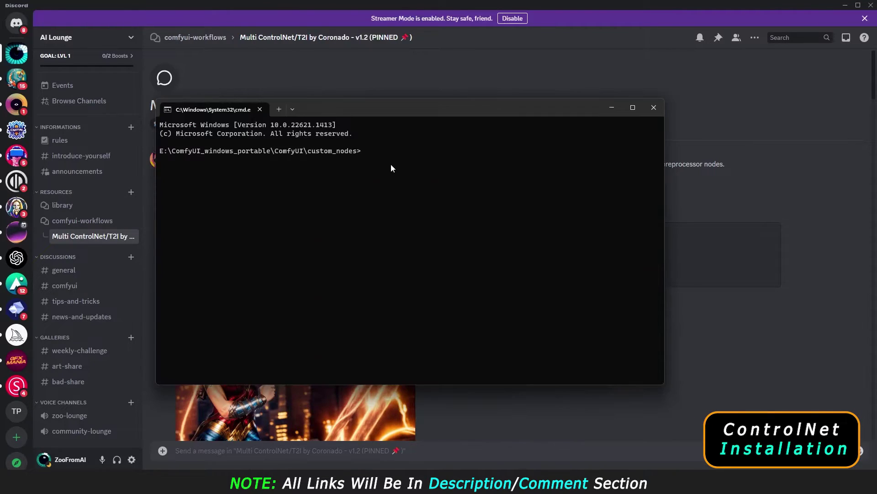
text(git clone https://github.com/Fannovel16/comfy_controlnet_preprocessors)
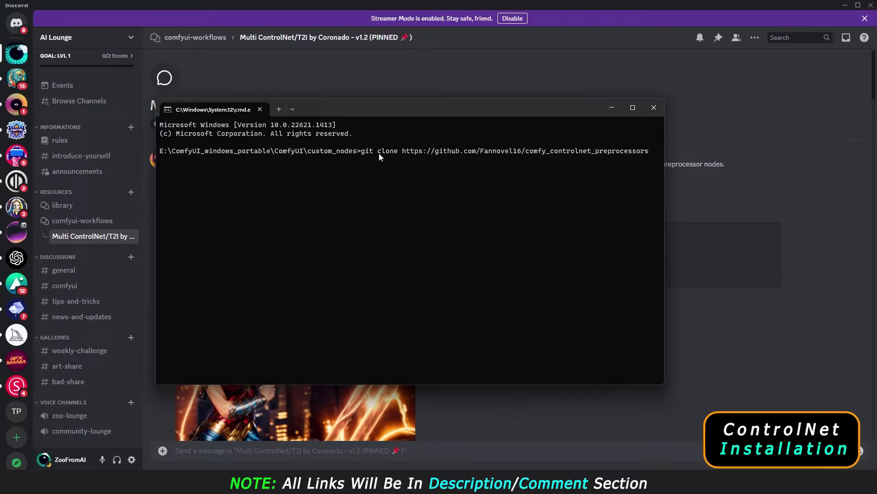
key(Return)
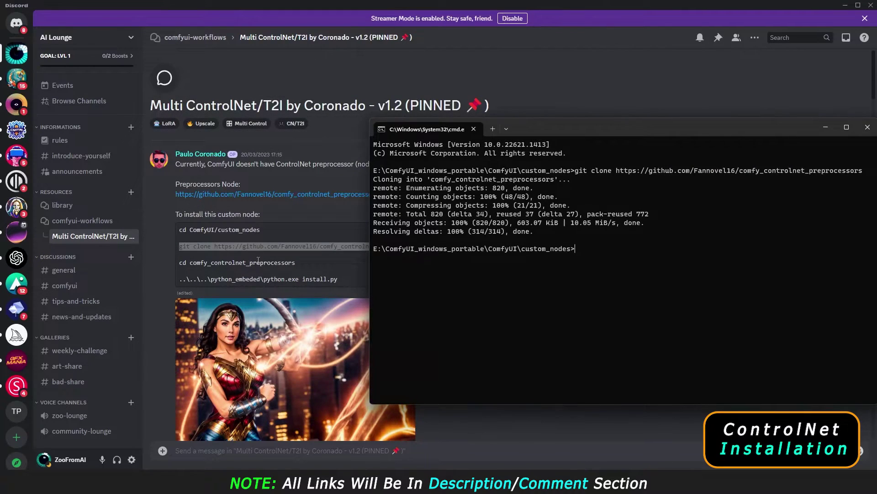
Step: Change the Command Prompt directory to the cloned folder with cd comfy_controlnet_preprocessors
click(196, 272)
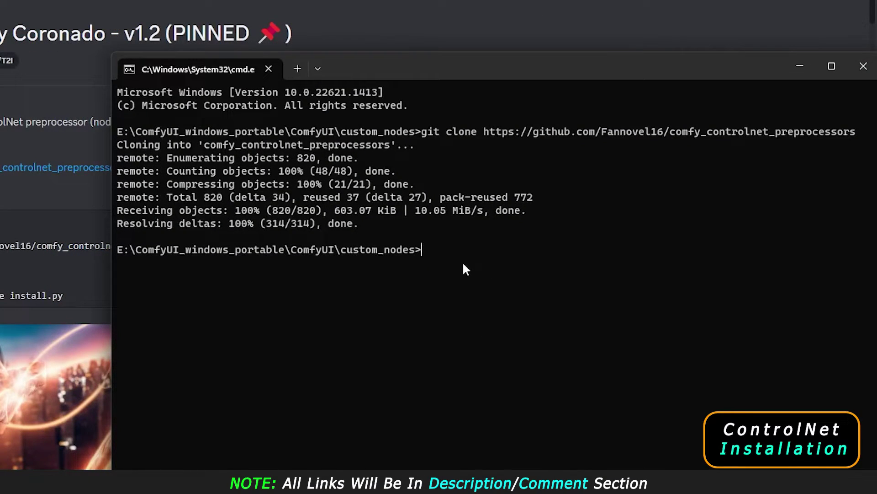
text(cd comfy_controlnet_preprocessors)
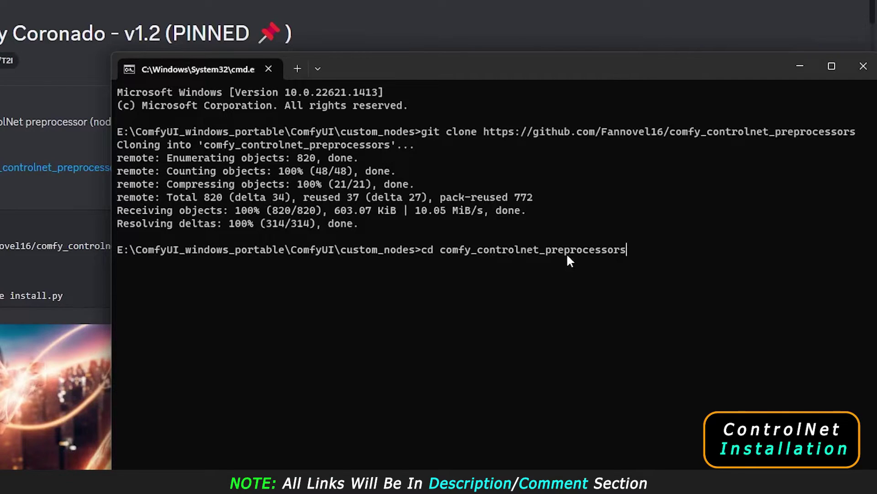
key(Return)
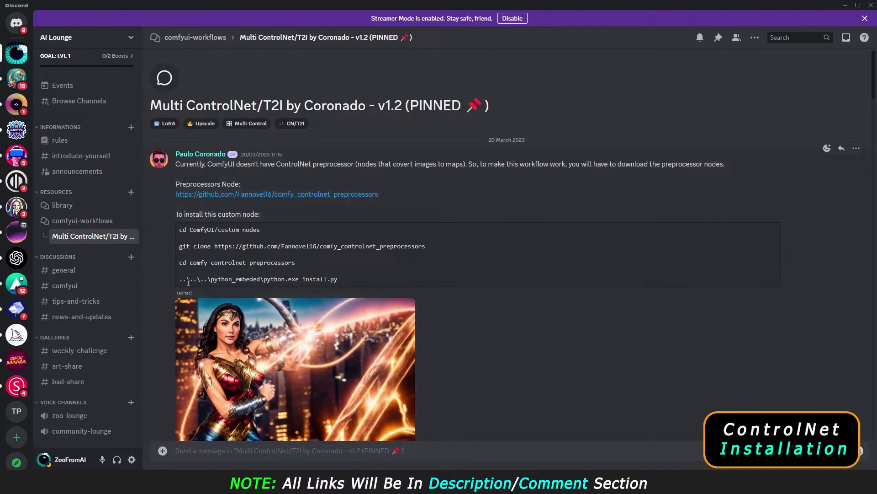
Step: Copy the install command from the Discord post and run ..\..\..\python_embeded\python.exe install.py in the Command Prompt
drag(180, 281, 283, 287)
key(ctrl+c)
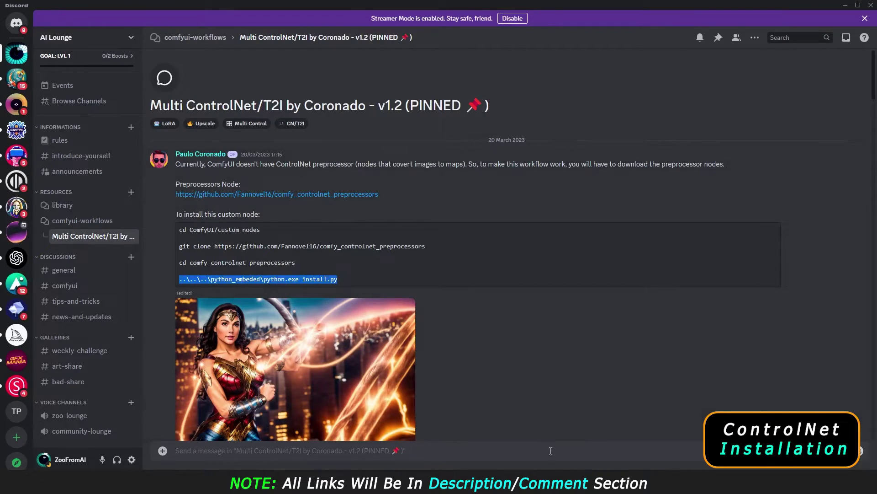
key(alt+Tab)
drag(622, 130, 530, 129)
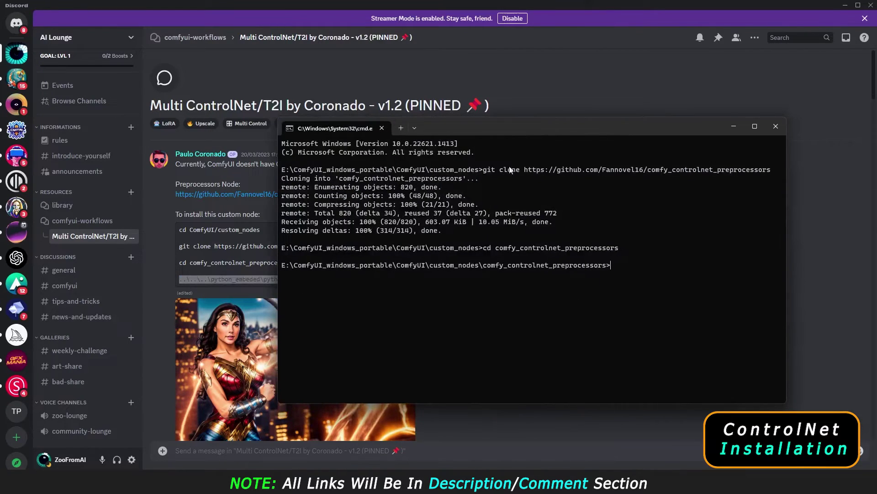
key(ctrl+v)
key(Return)
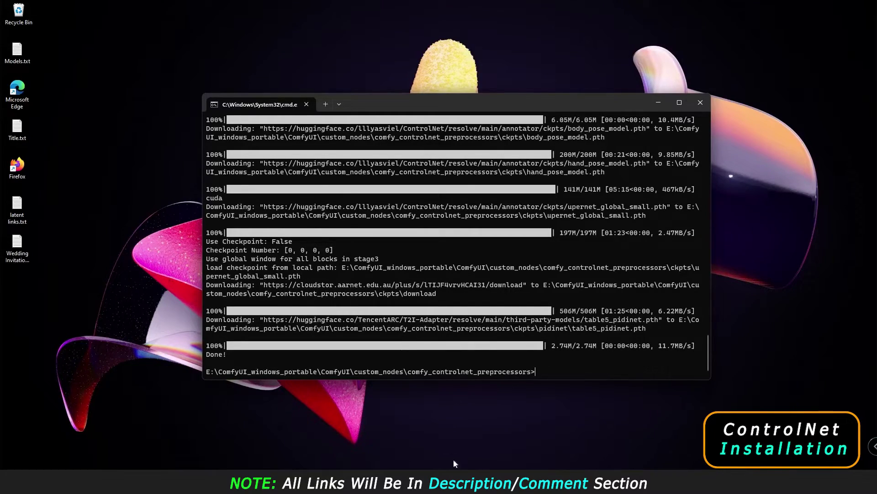
Step: In File Explorer, start ComfyUI by running run_nvidia_gpu.bat from the ComfyUI_windows_portable folder
click(455, 482)
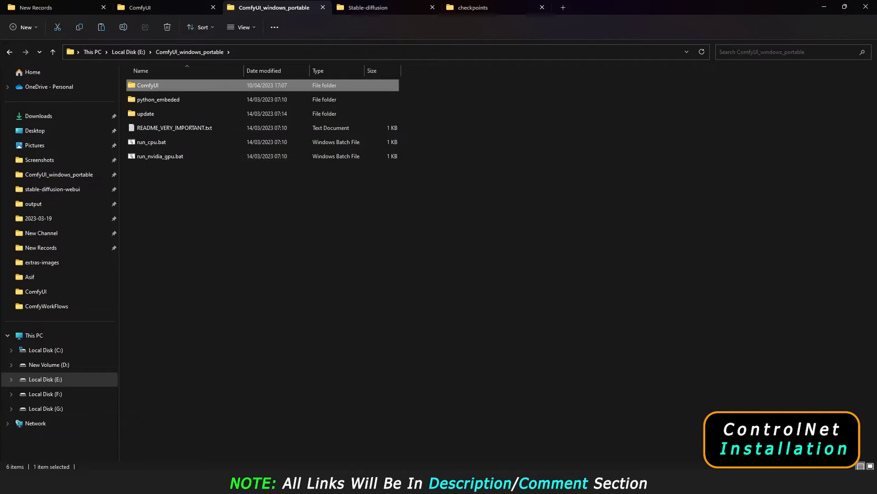
click(546, 434)
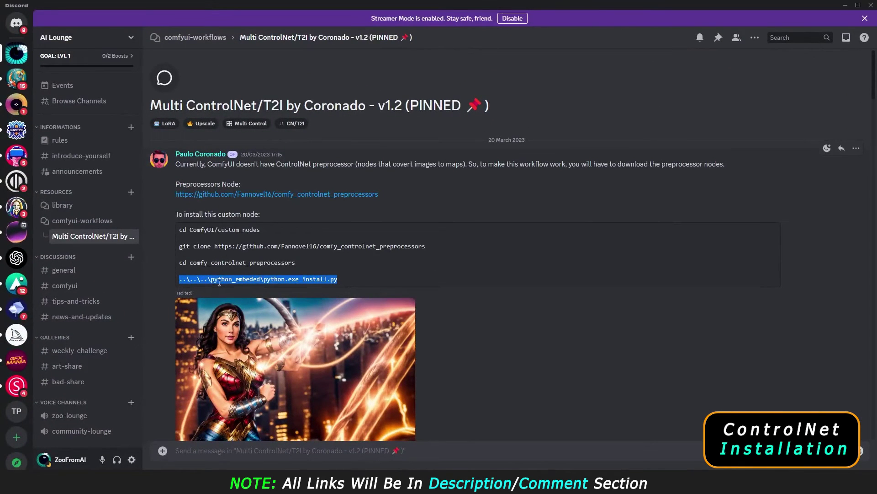
click(845, 5)
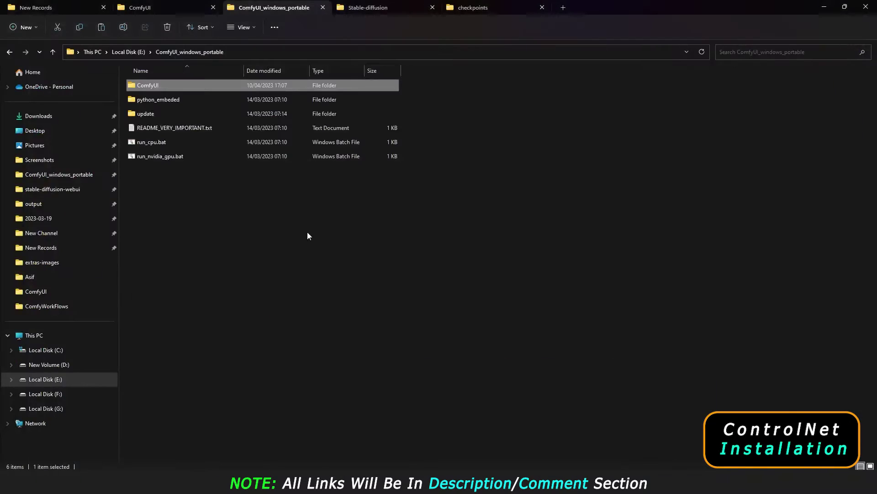
click(157, 157)
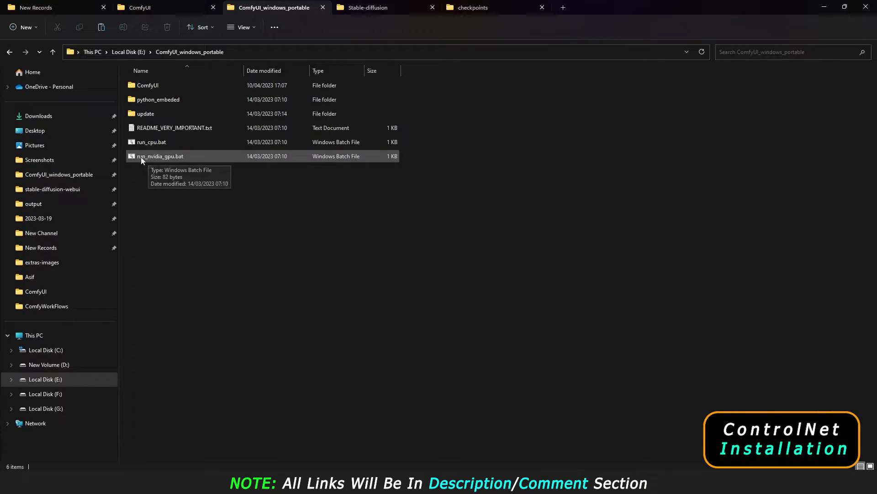
double_click(166, 156)
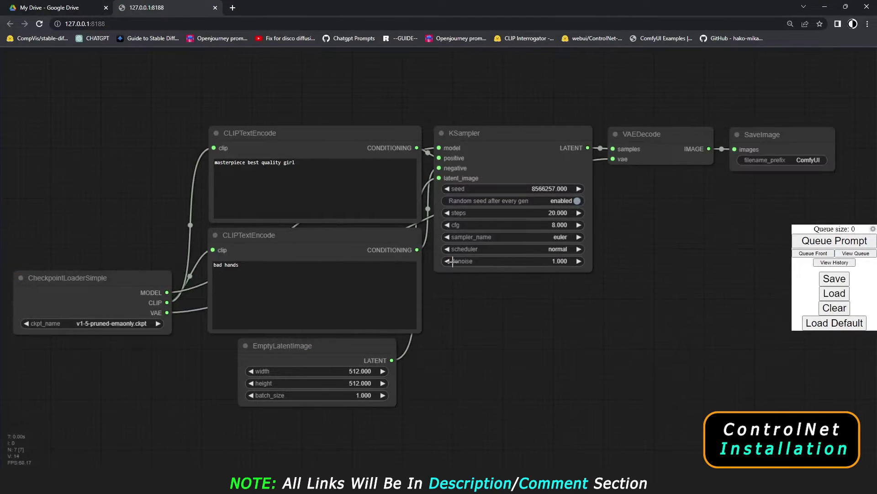
Step: Check the node categories for the preprocessor nodes and examine the ComfyUI server console for module import errors
right_click(482, 294)
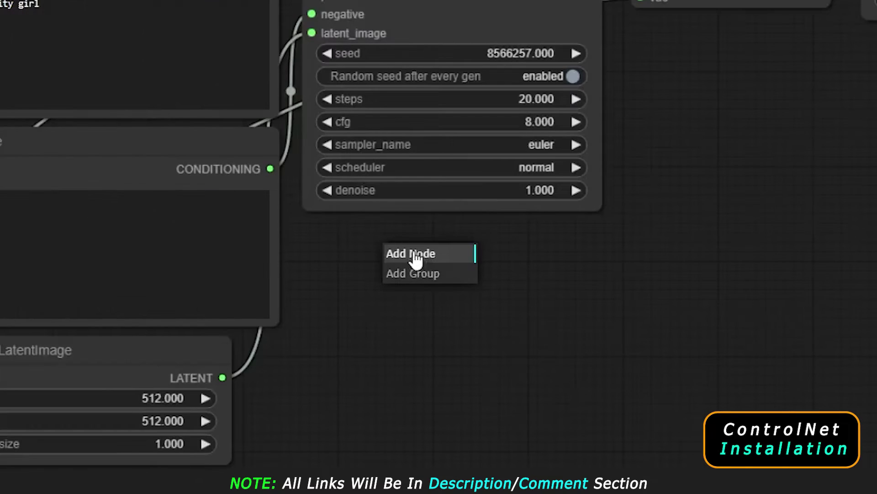
click(416, 256)
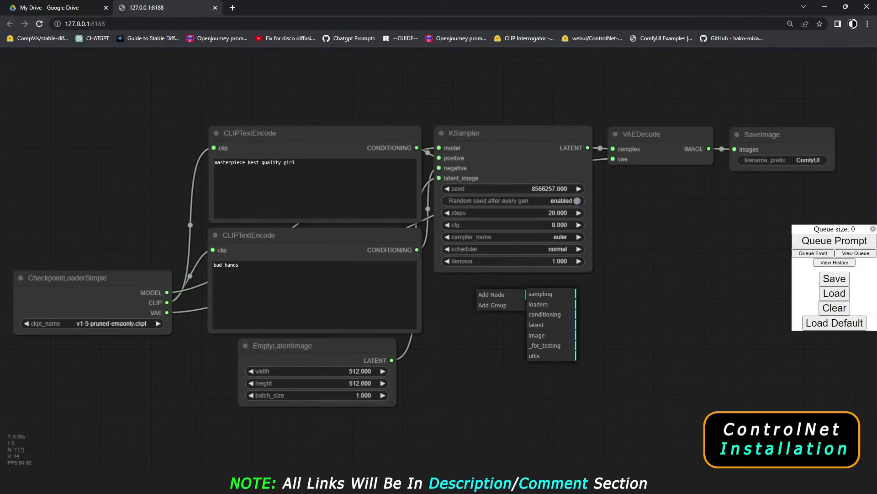
key(alt+Tab)
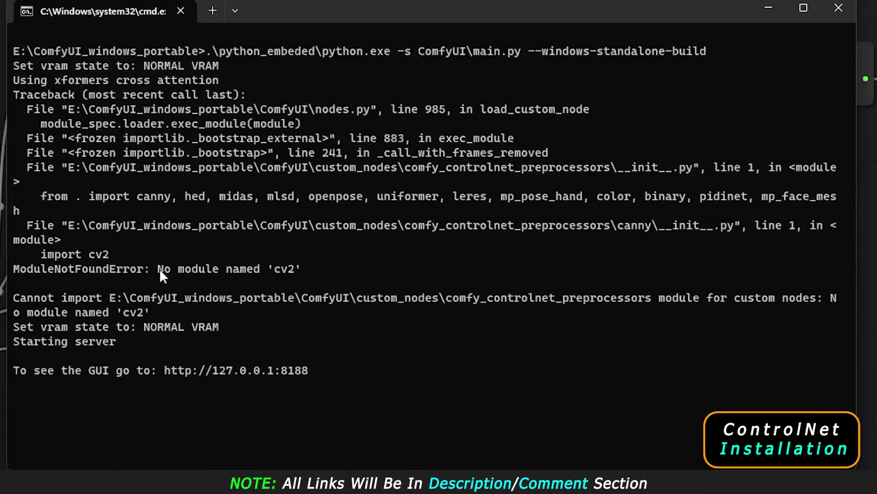
drag(160, 269, 292, 271)
key(ctrl+c)
drag(158, 267, 296, 270)
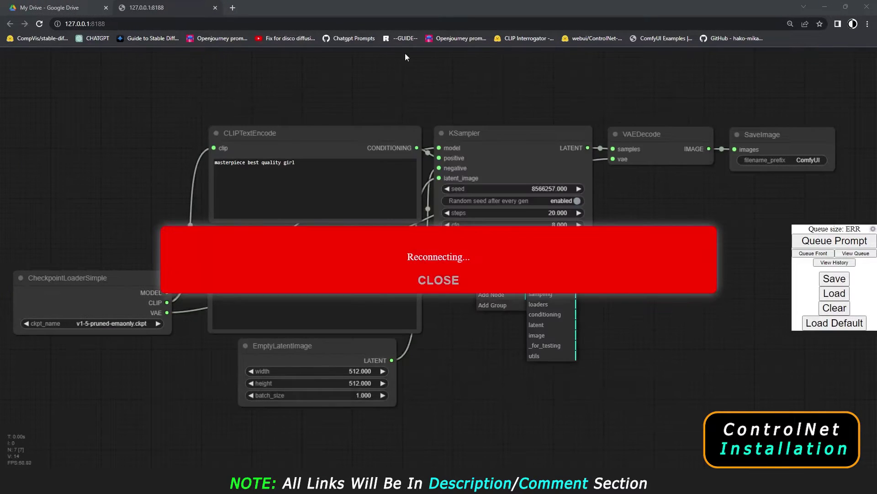
Step: Close the ComfyUI browser tab and open the python_embeded\Lib\site-packages folder in File Explorer
click(215, 7)
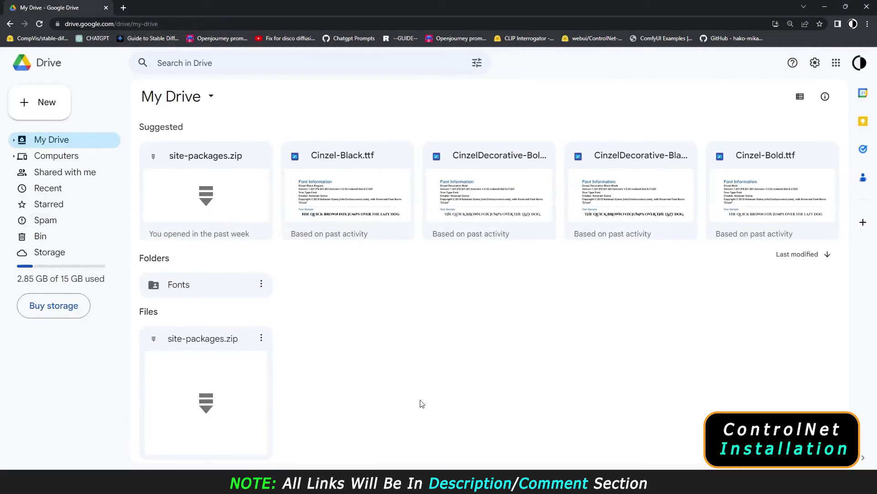
click(475, 483)
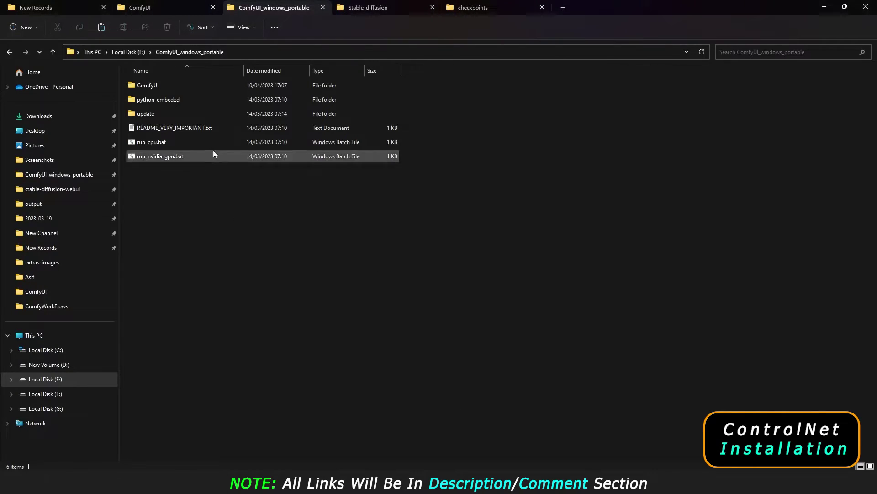
double_click(160, 100)
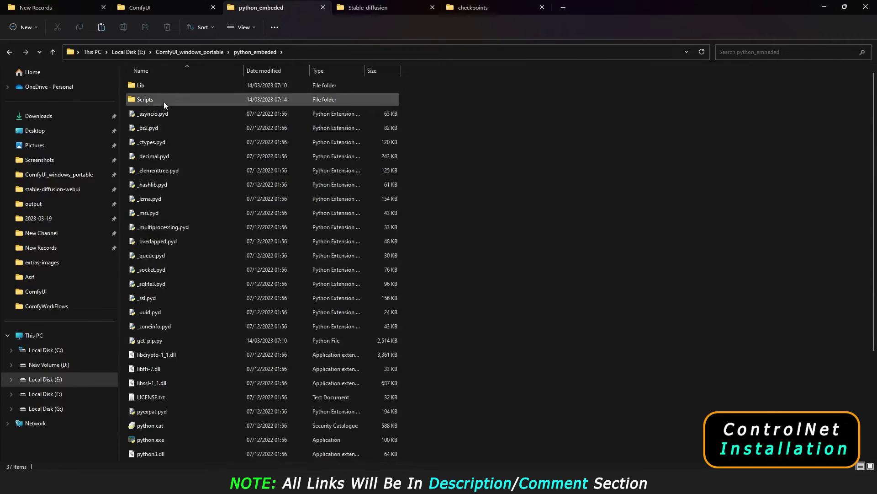
double_click(139, 86)
double_click(147, 85)
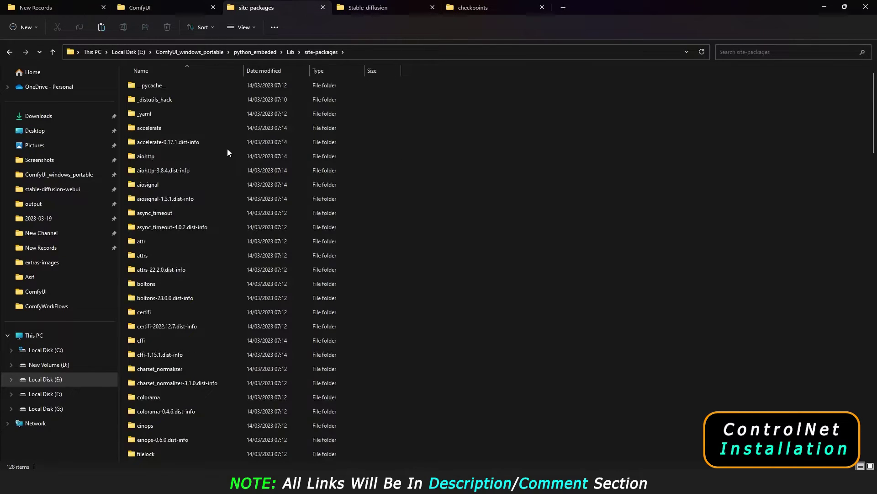
scroll(256, 229, down, 6)
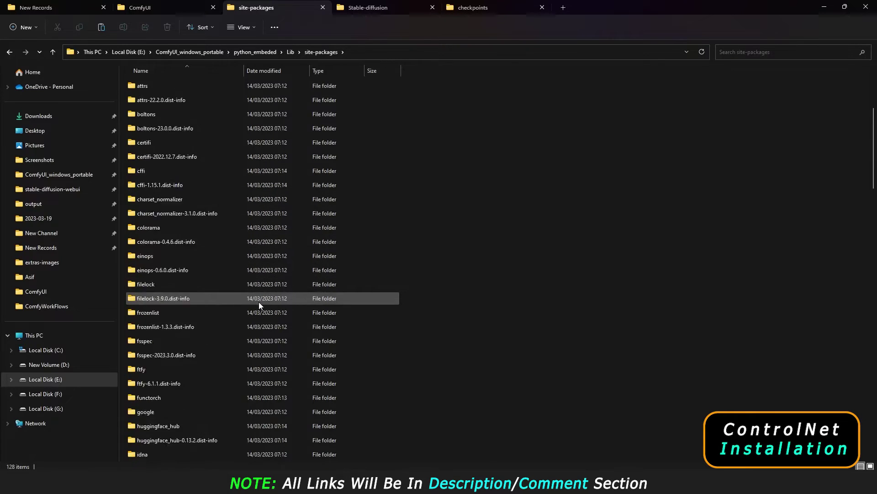
Step: Switch to Google Drive in the browser and download site-packages.zip from My Drive
scroll(265, 342, down, 5)
scroll(265, 342, up, 11)
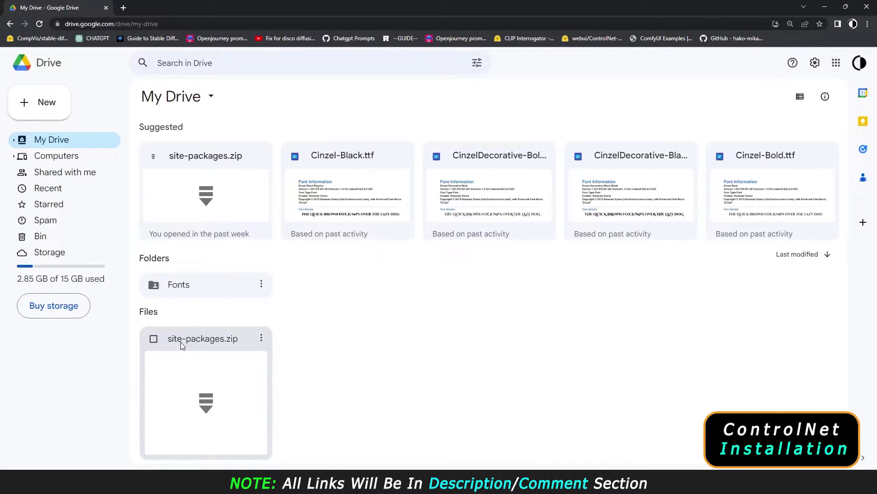
click(261, 338)
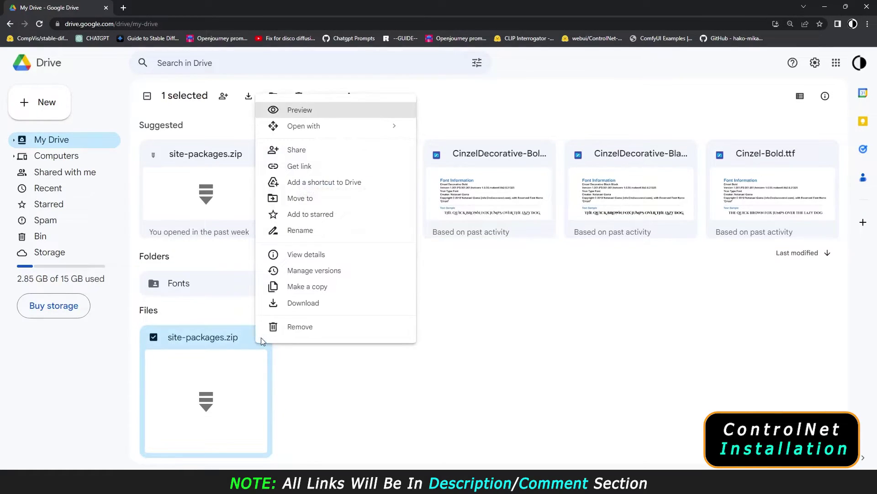
click(297, 305)
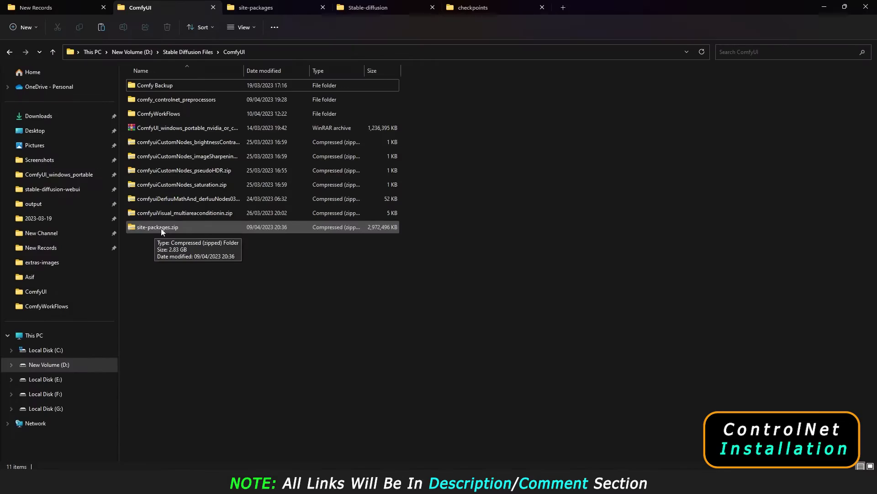
Step: In File Explorer, extract site-packages.zip within D:\Stable Diffusion Files\ComfyUI
right_click(161, 229)
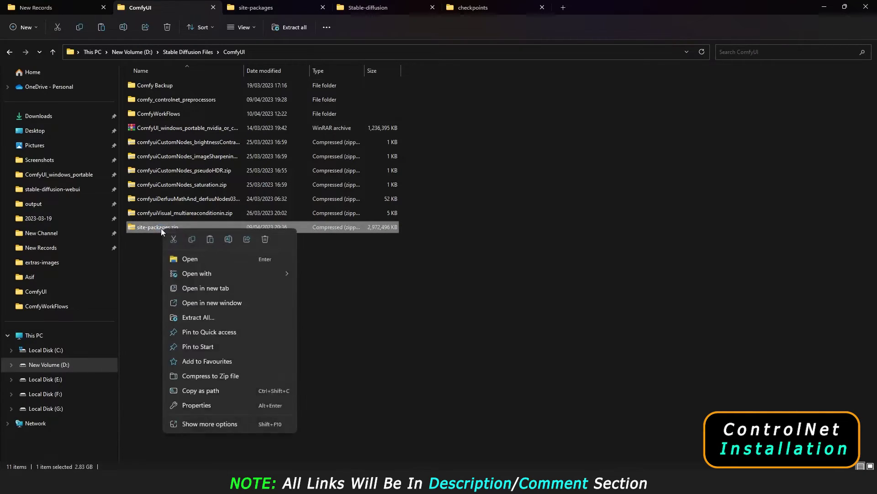
click(205, 422)
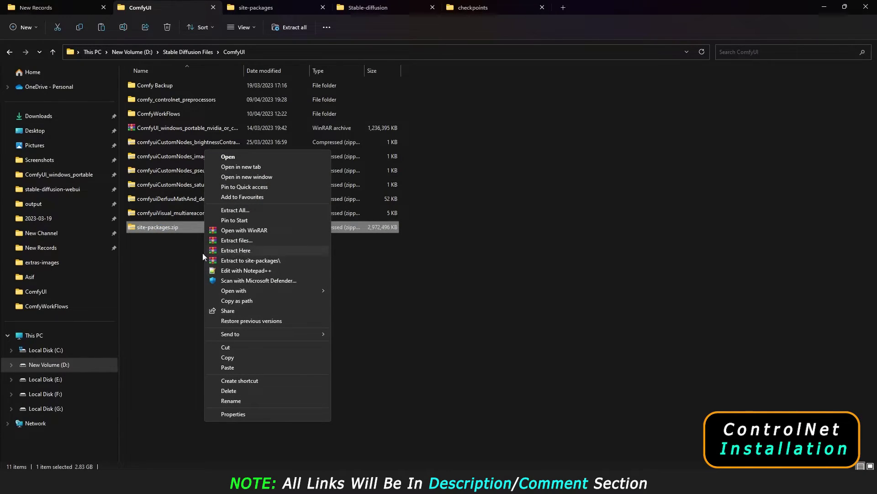
key(Escape)
right_click(176, 227)
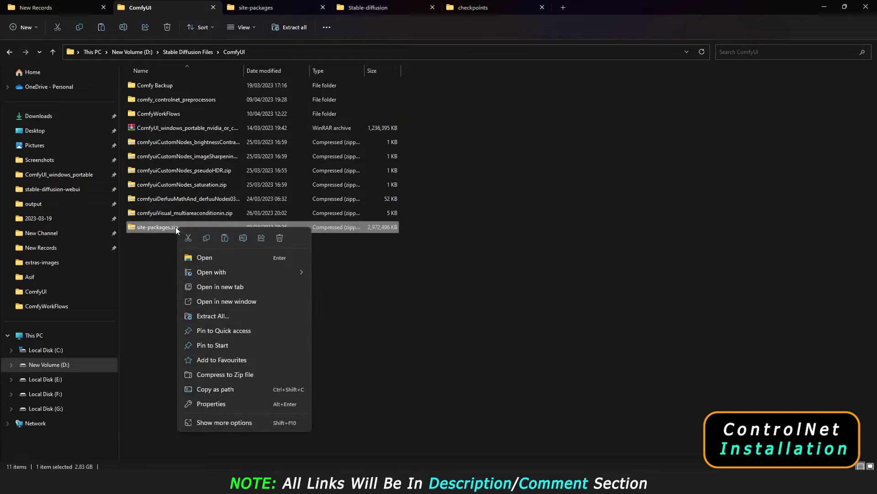
click(212, 316)
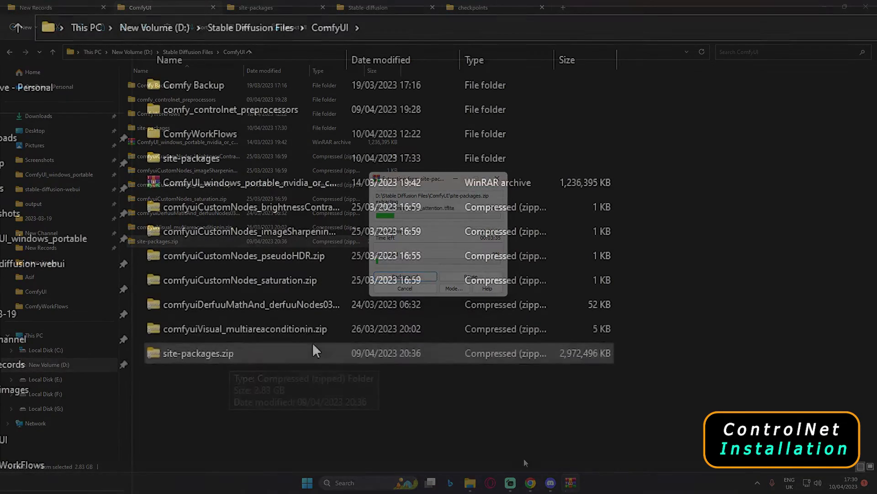
Step: Cut the extracted site-packages folder and open ComfyUI_windows_portable\python_embeded\Lib as its destination
mouse_move(182, 160)
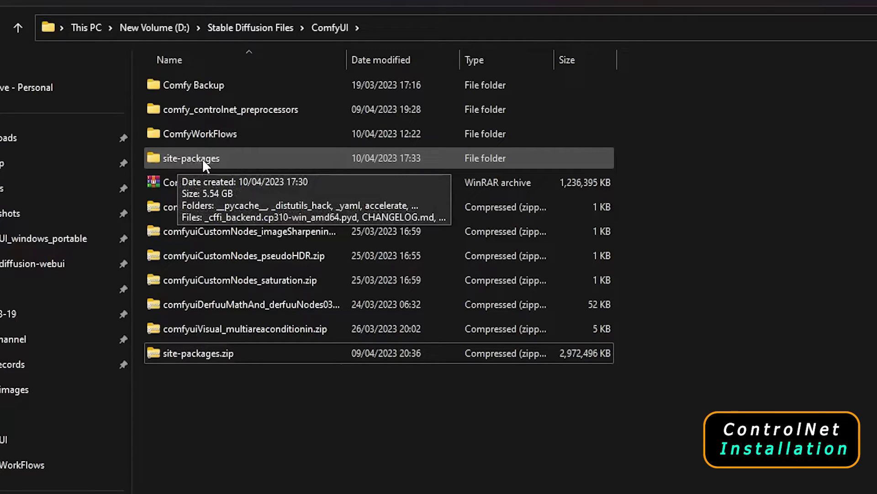
click(202, 158)
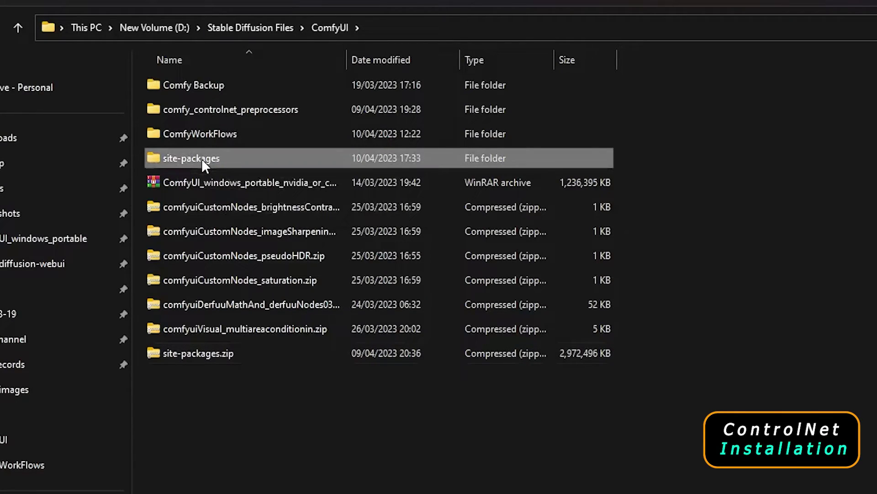
key(ctrl+x)
click(44, 238)
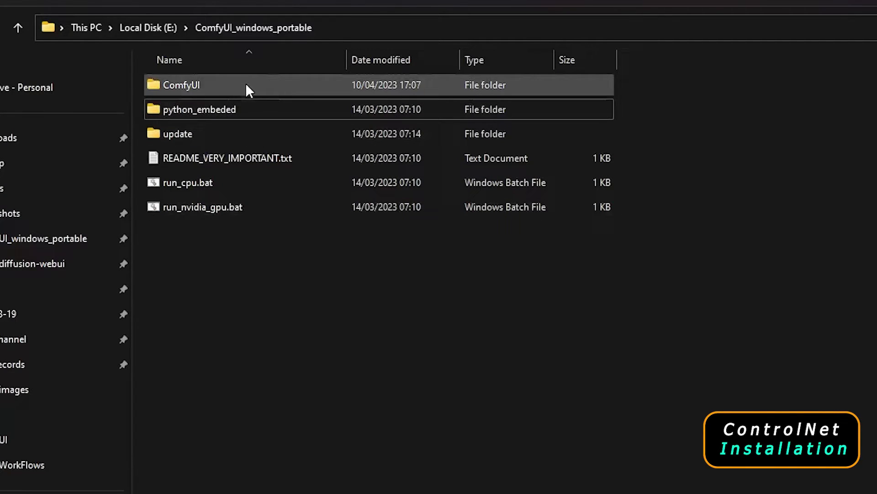
double_click(213, 109)
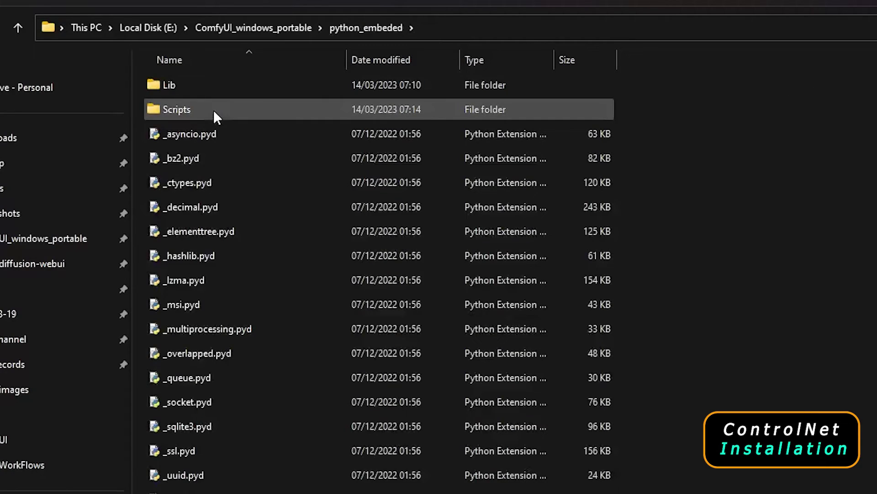
double_click(174, 85)
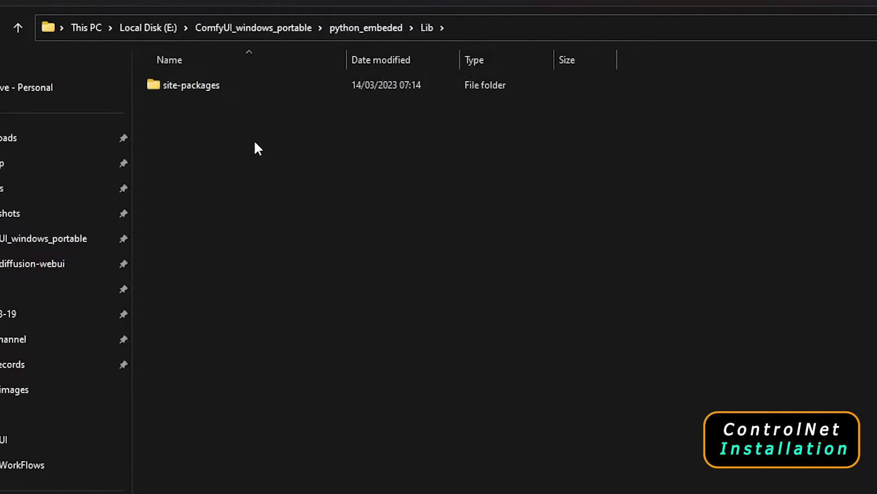
Step: Permanently delete the old site-packages folder from Lib and paste the extracted one in its place
click(208, 87)
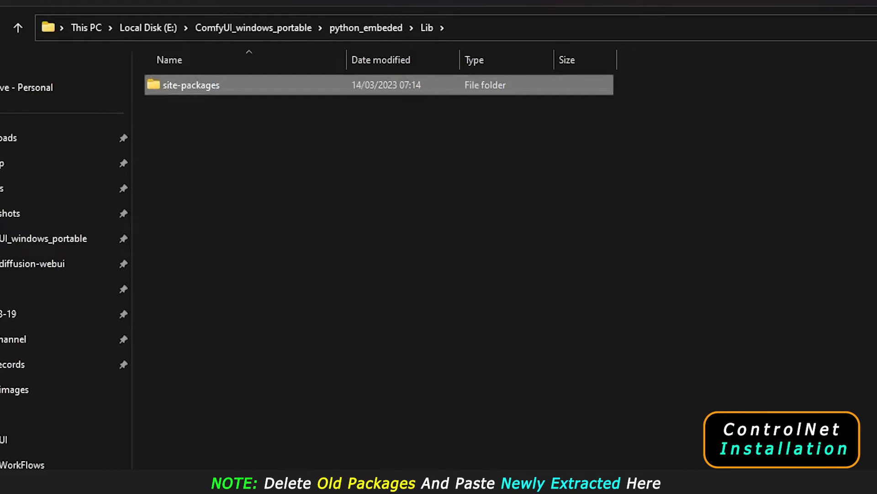
key(shift+Delete)
key(Return)
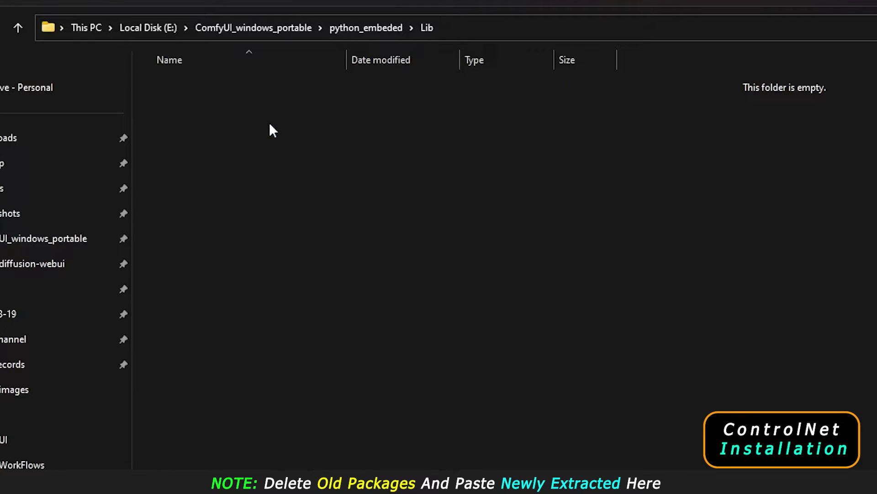
key(ctrl+v)
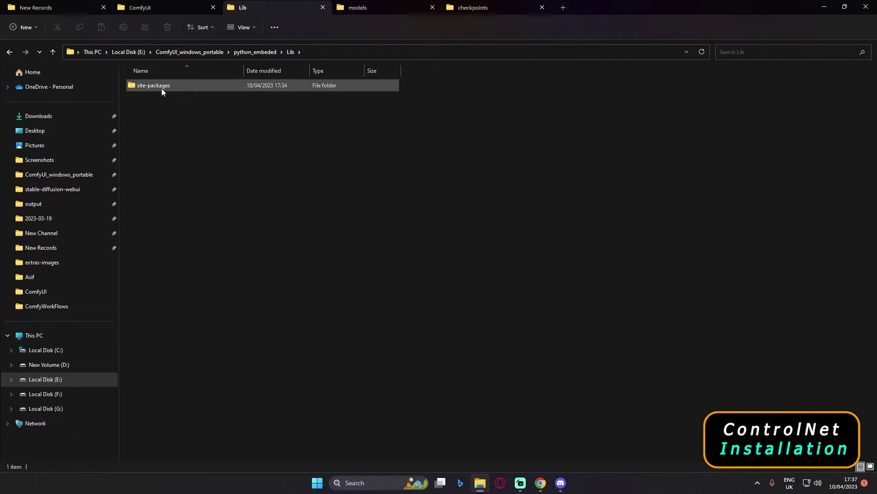
mouse_move(158, 87)
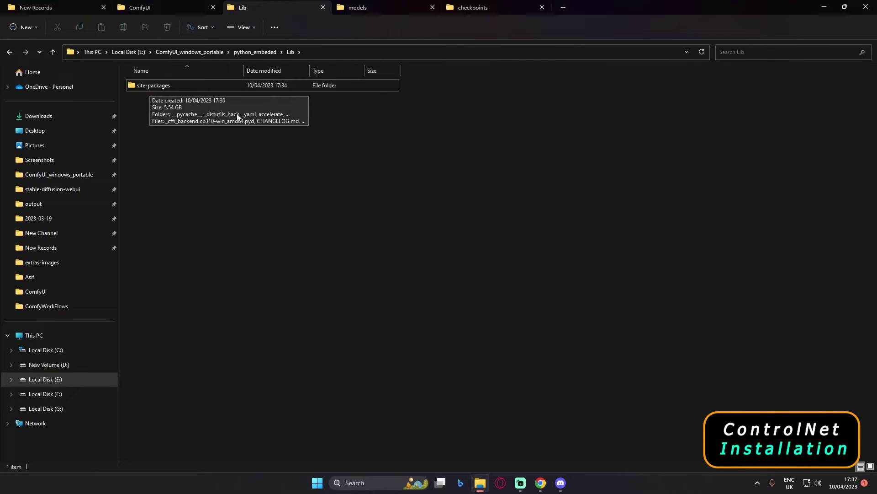
Step: Update ComfyUI by running update_comfyui_only.bat from the update folder, close its console, and return to ComfyUI_windows_portable
click(190, 52)
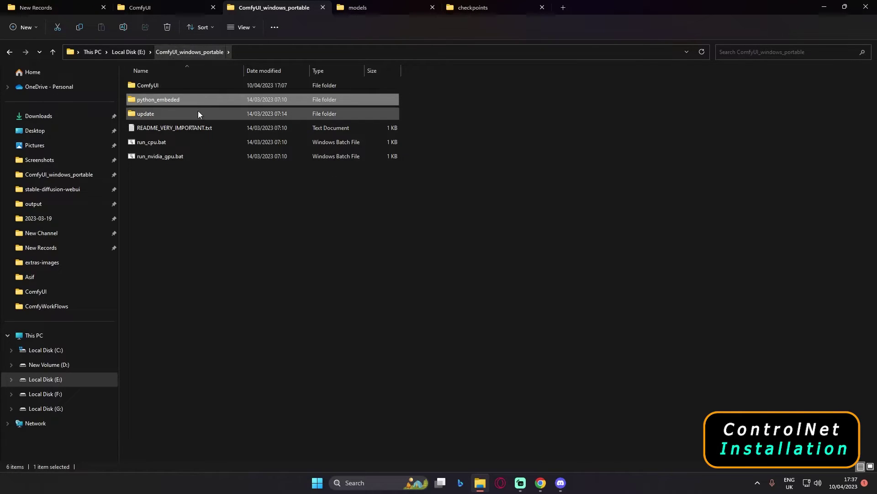
double_click(152, 114)
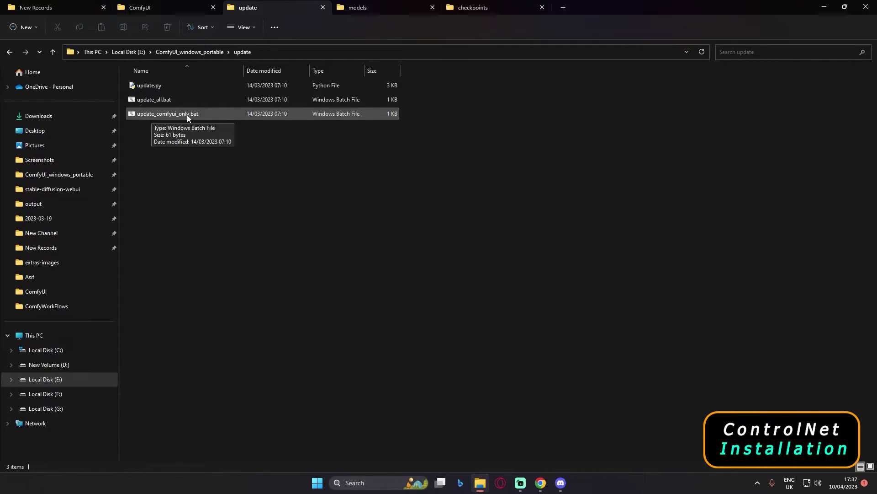
double_click(171, 114)
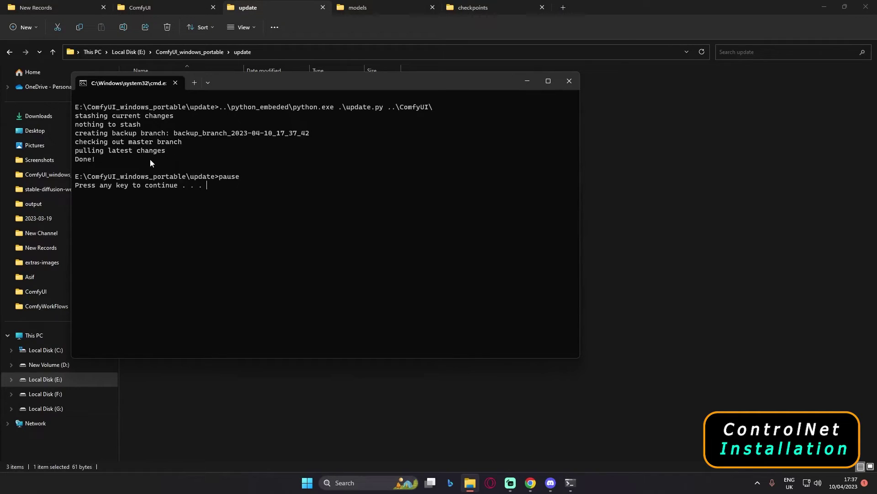
click(570, 81)
click(250, 208)
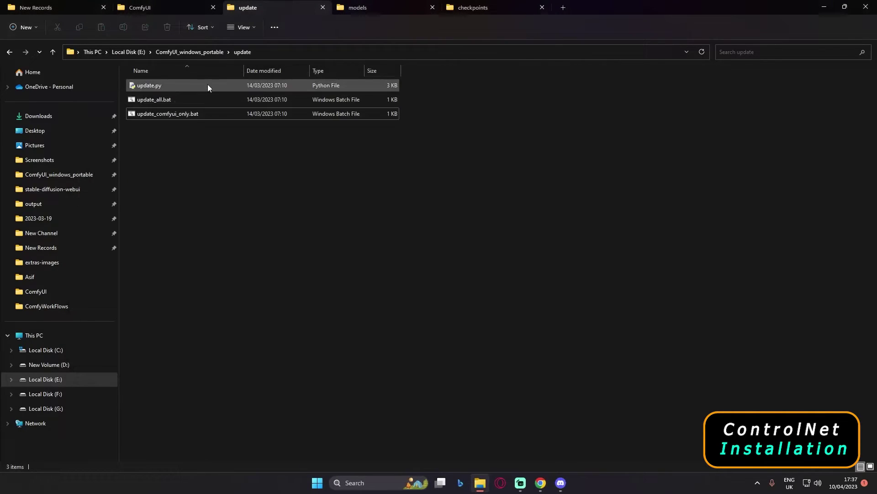
click(183, 52)
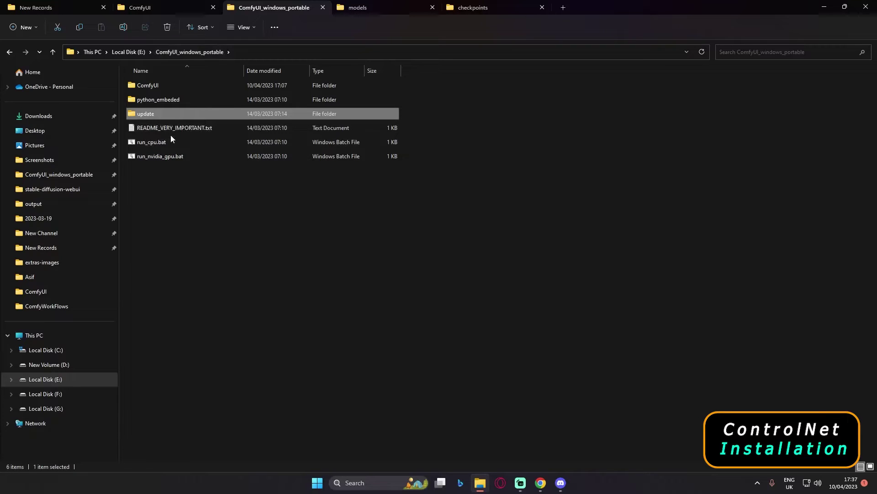
Step: Copy control_canny-fp16.safetensors and control_depth-fp16.safetensors from stable-diffusion-webui\extensions\sd-webui-controlnet\models, opened in a separate tab
click(74, 193)
middle_click(74, 194)
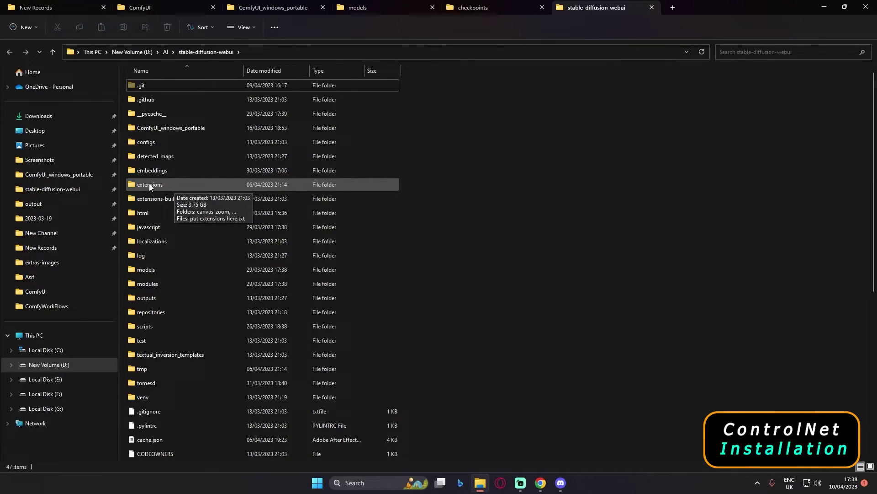
double_click(162, 184)
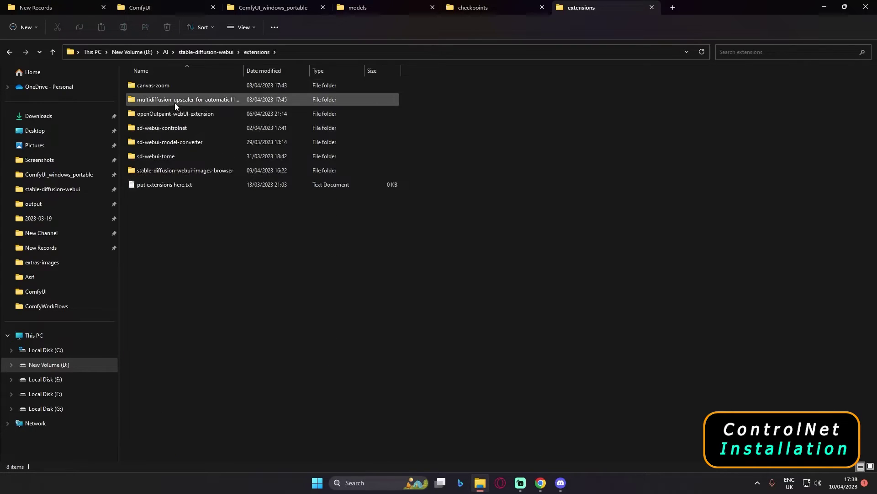
double_click(169, 127)
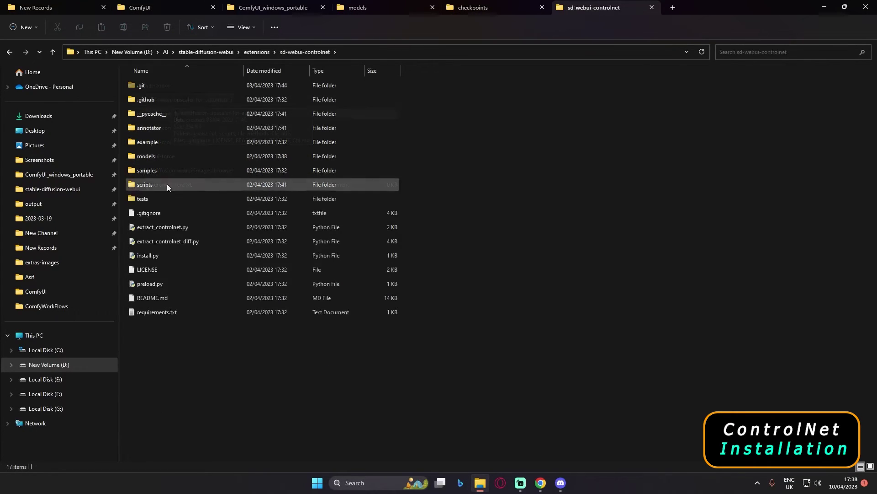
double_click(154, 157)
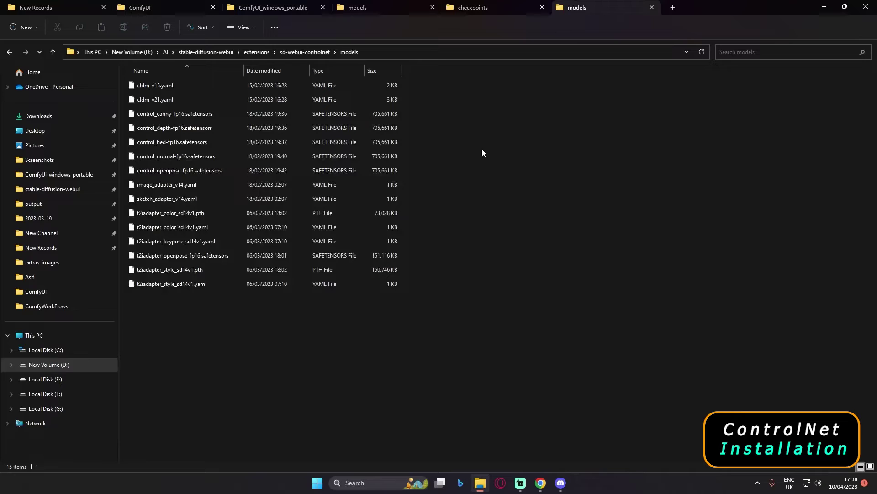
click(168, 127)
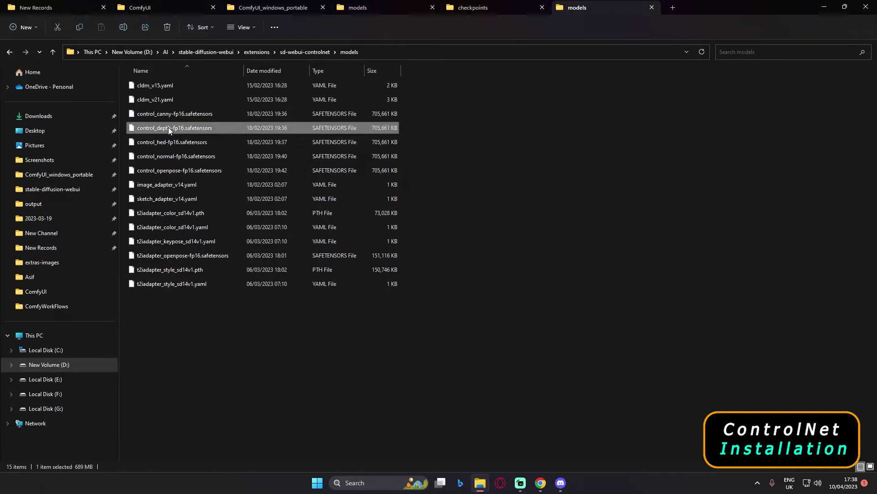
ctrl+click(164, 114)
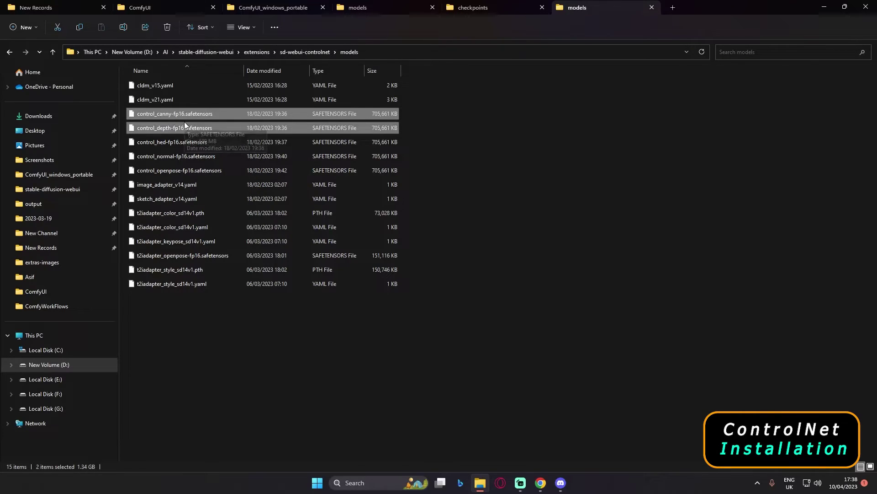
Step: Paste the copied canny and depth models into ComfyUI_windows_portable\ComfyUI\models\controlnet
click(273, 7)
click(228, 207)
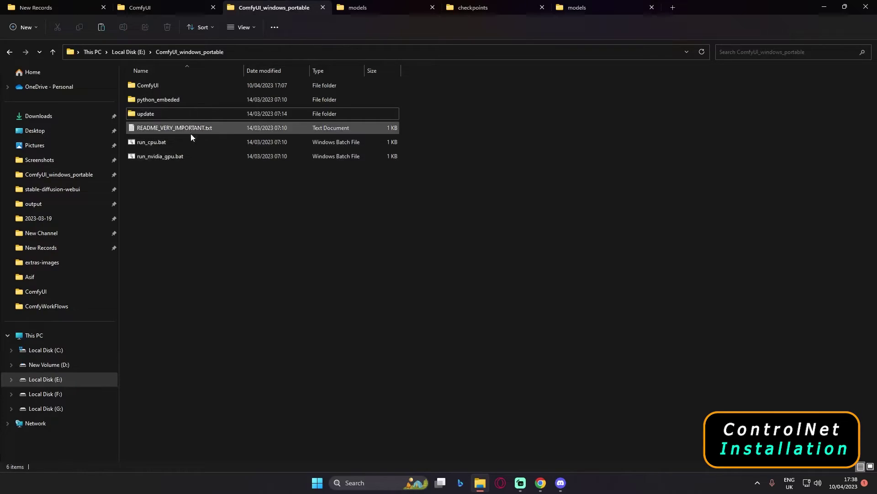
double_click(149, 84)
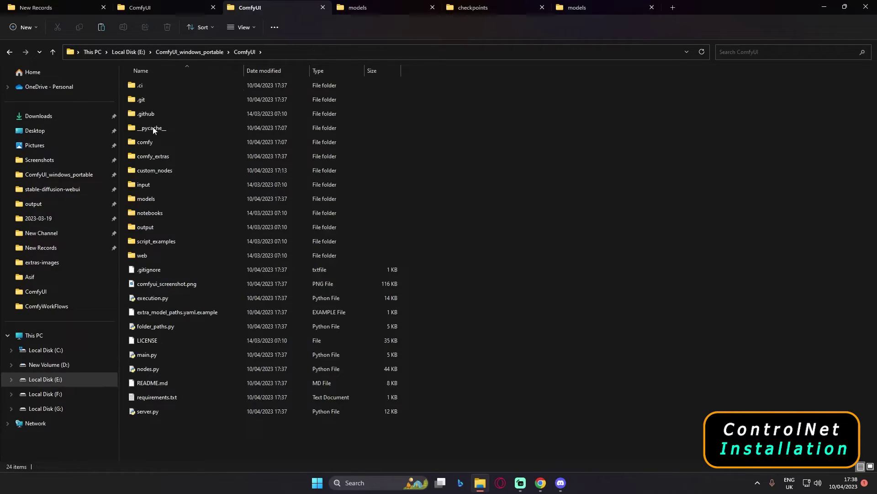
double_click(147, 198)
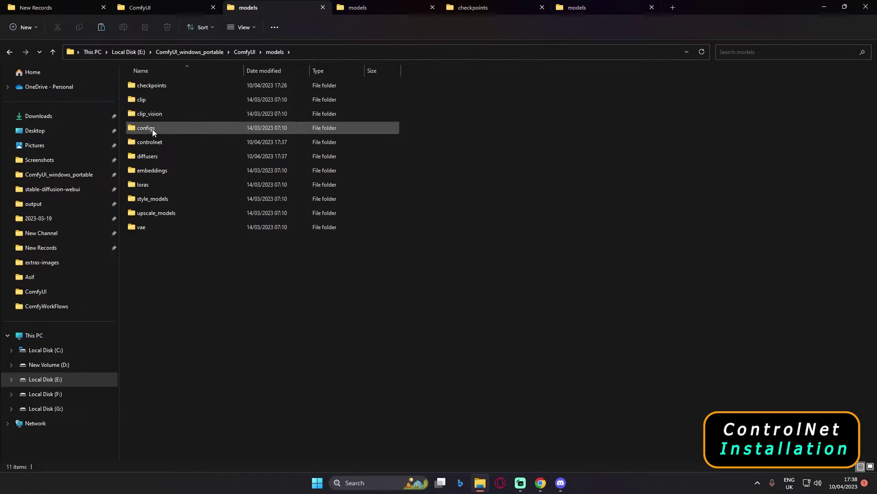
double_click(149, 144)
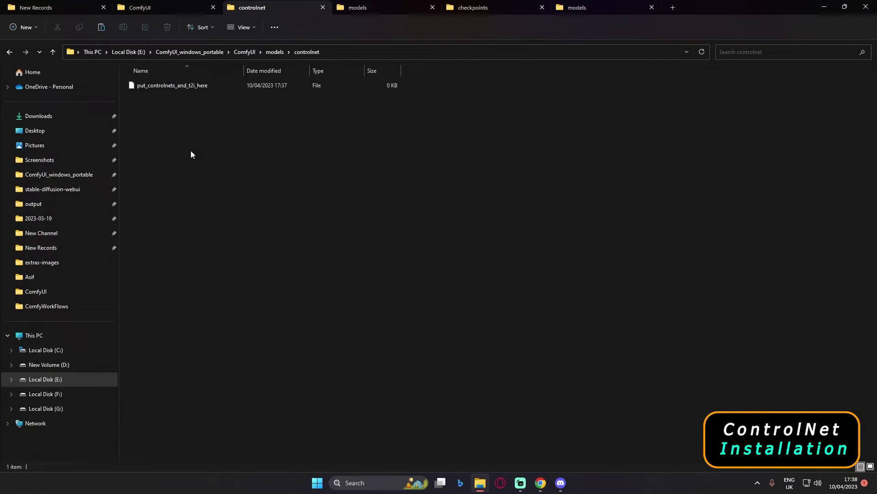
key(ctrl+v)
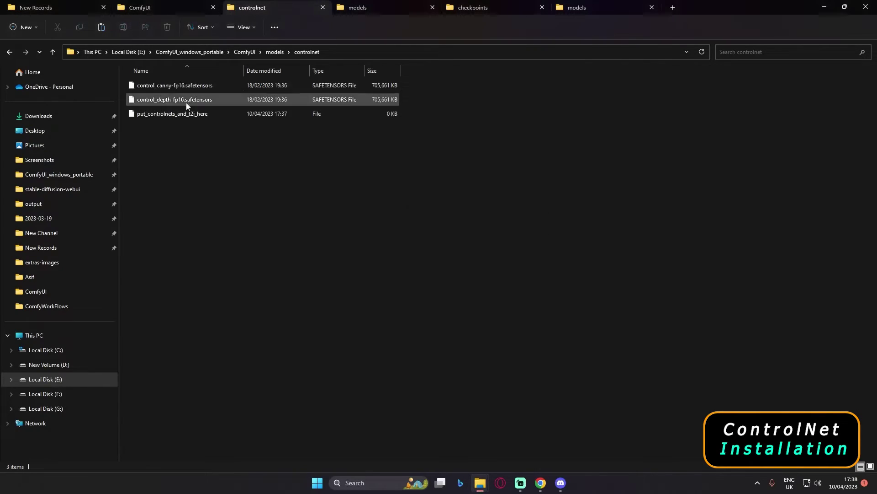
Step: Return to ComfyUI_windows_portable, relaunch ComfyUI with run_nvidia_gpu.bat, and check the startup output in its console
click(10, 52)
click(10, 51)
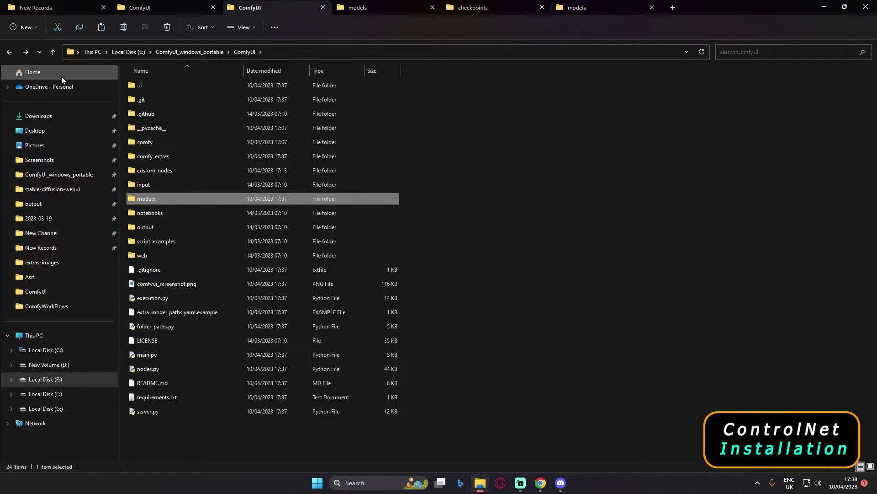
click(180, 52)
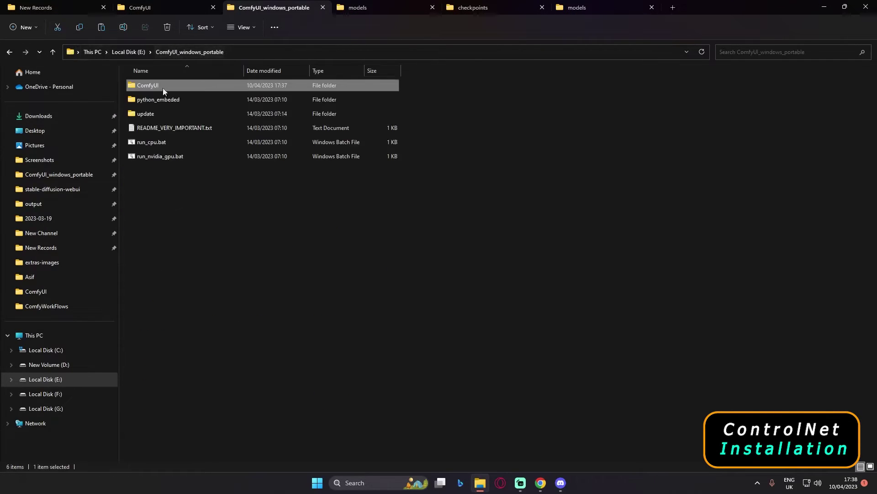
click(187, 180)
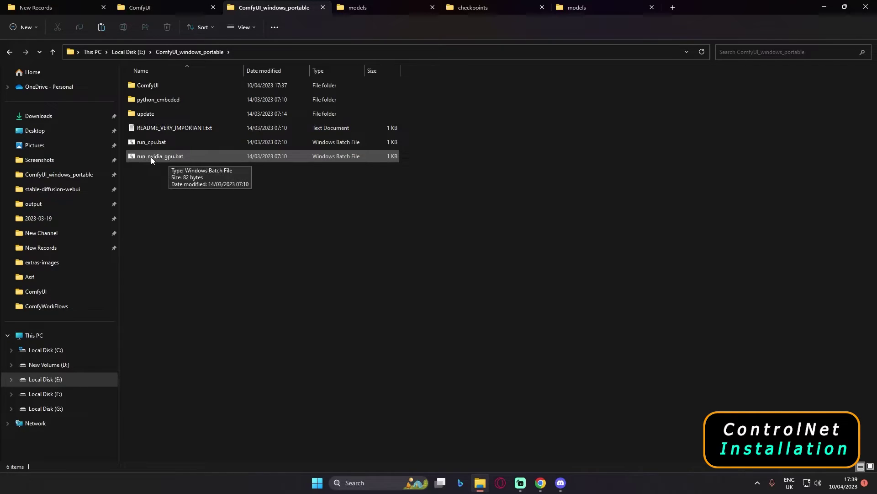
double_click(160, 157)
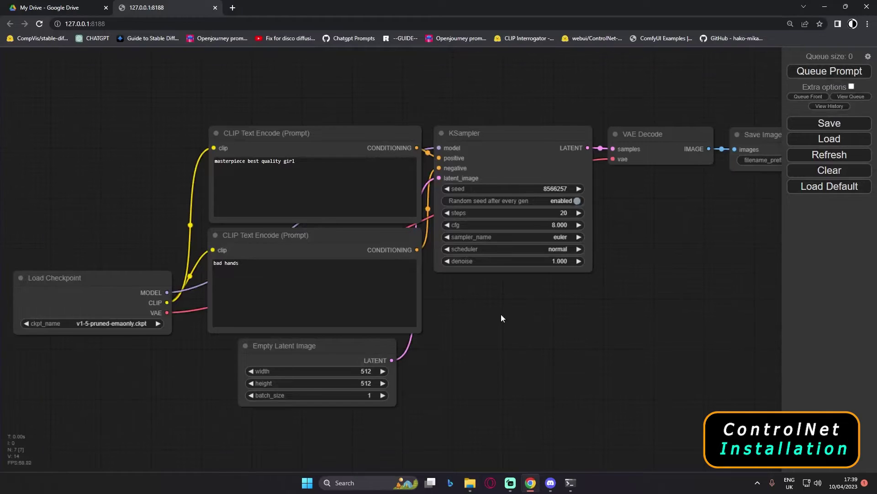
scroll(500, 314, down, 5)
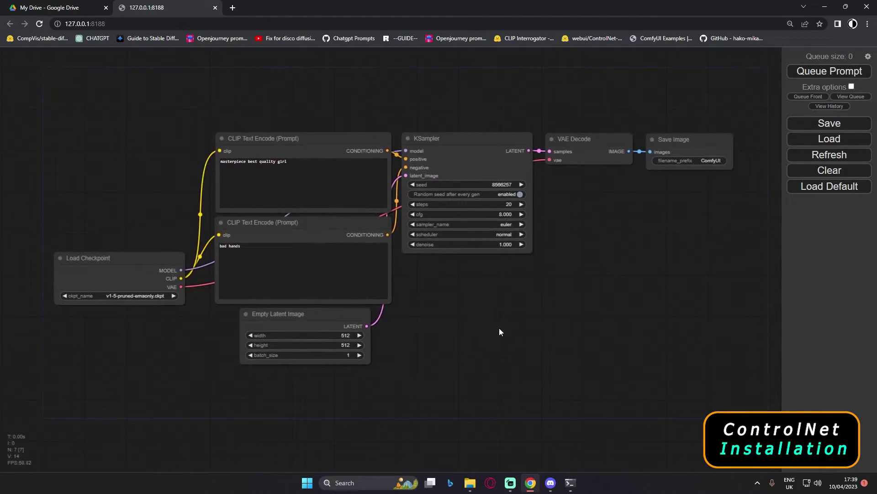
click(570, 483)
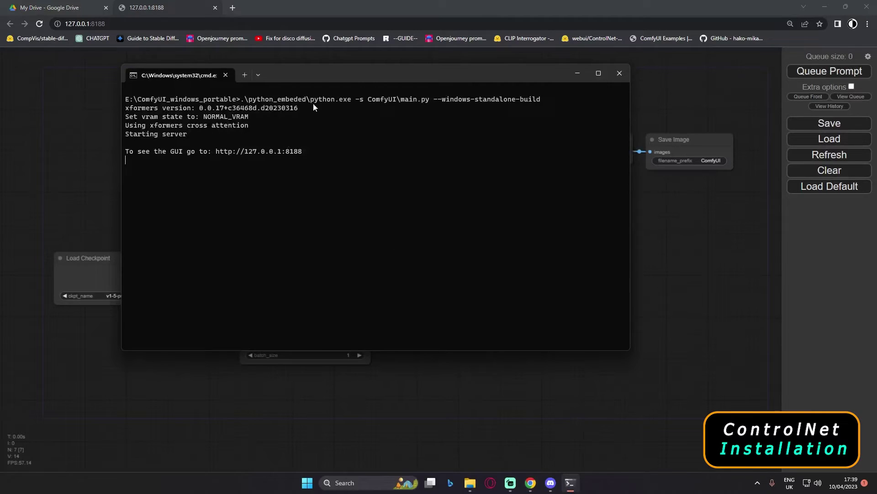
drag(315, 75, 331, 124)
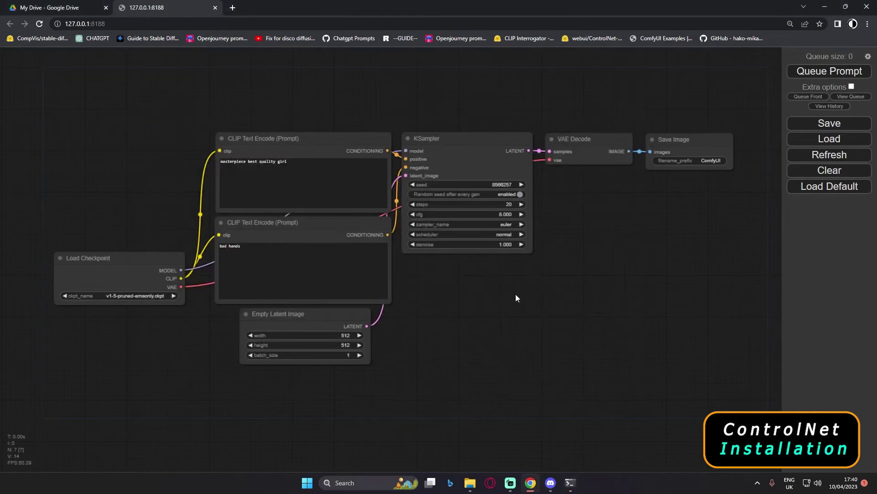
Step: Examine the preprocessor node categories available to add: edge_line, pose, normal_depth_map, semseg, face_mesh and color_style
drag(515, 295, 505, 271)
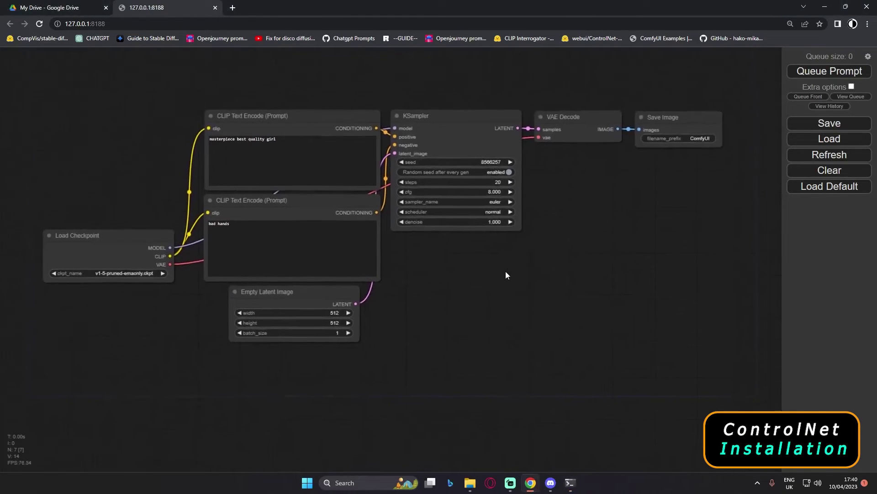
scroll(449, 263, up, 3)
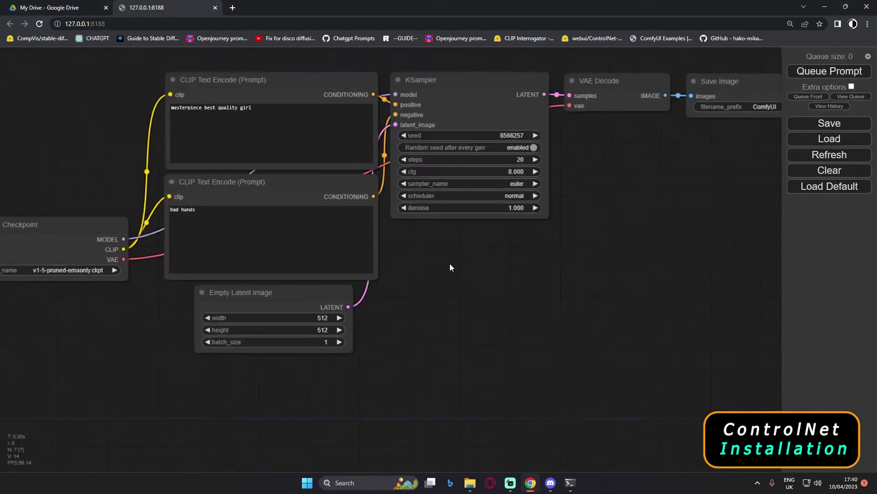
right_click(440, 256)
click(457, 257)
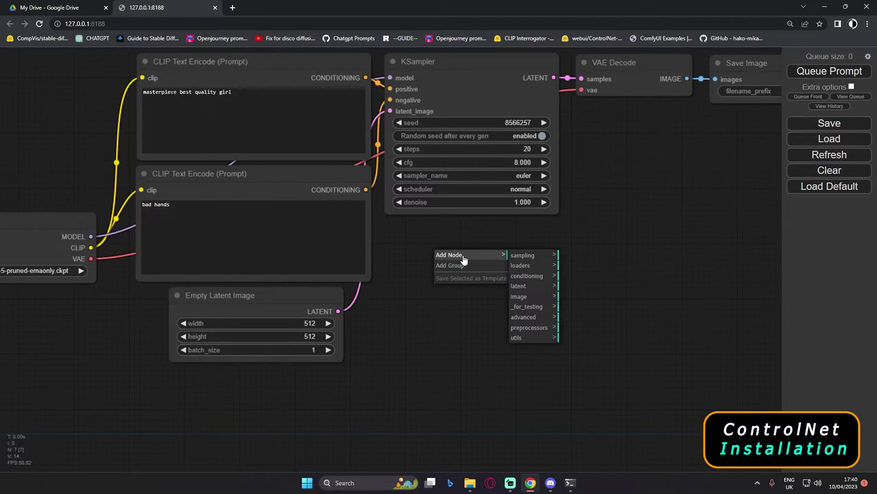
click(530, 329)
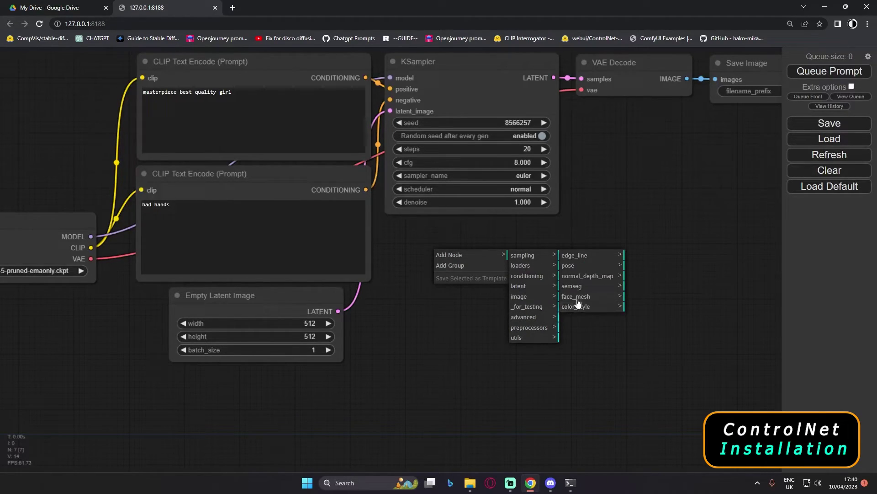
click(573, 258)
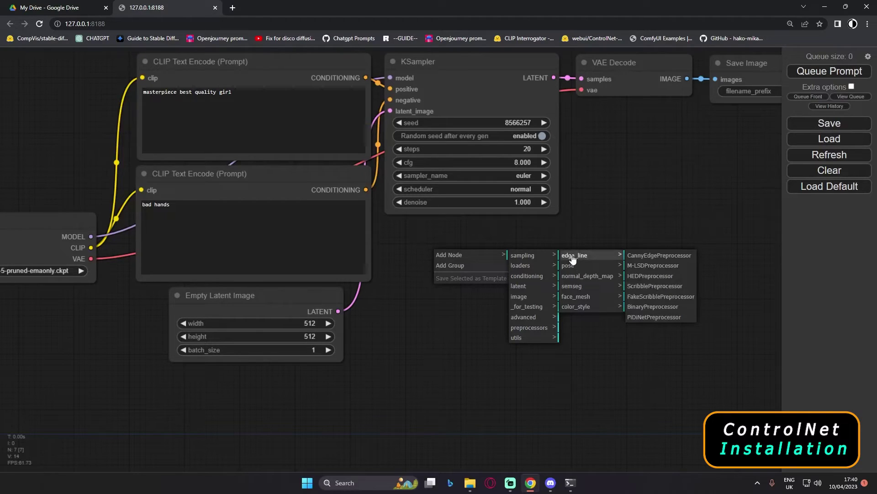
click(572, 265)
click(574, 276)
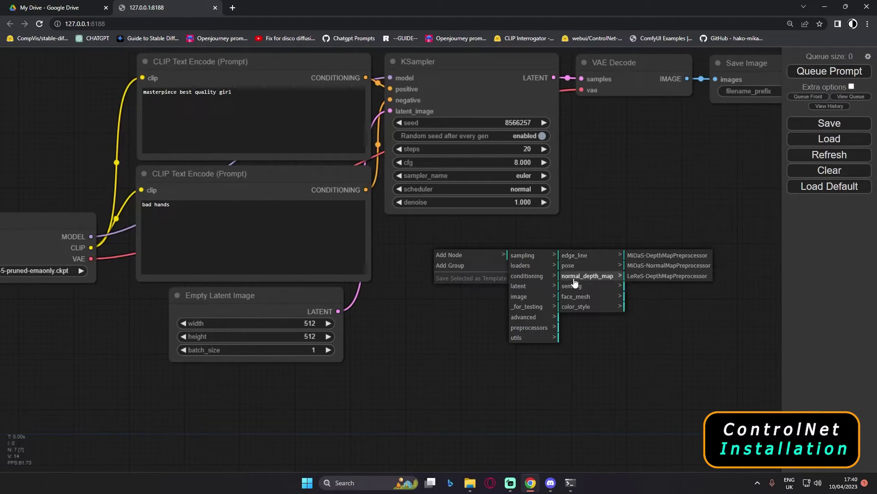
click(573, 288)
click(575, 298)
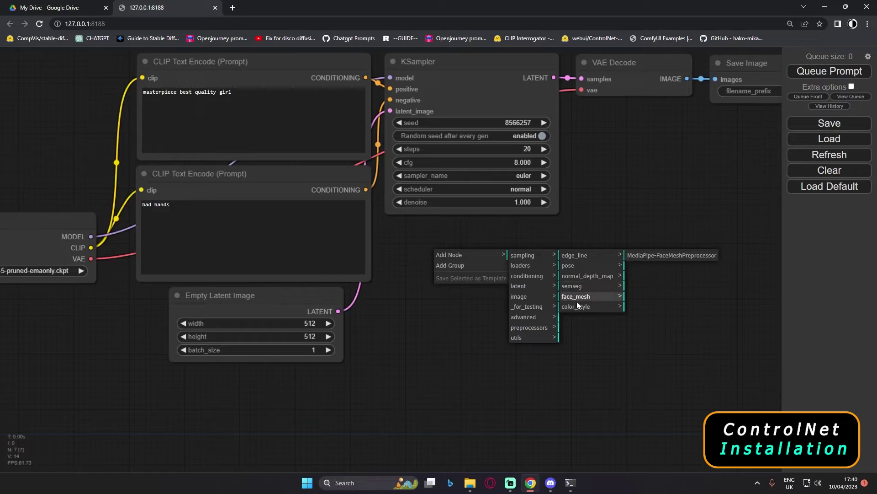
click(578, 308)
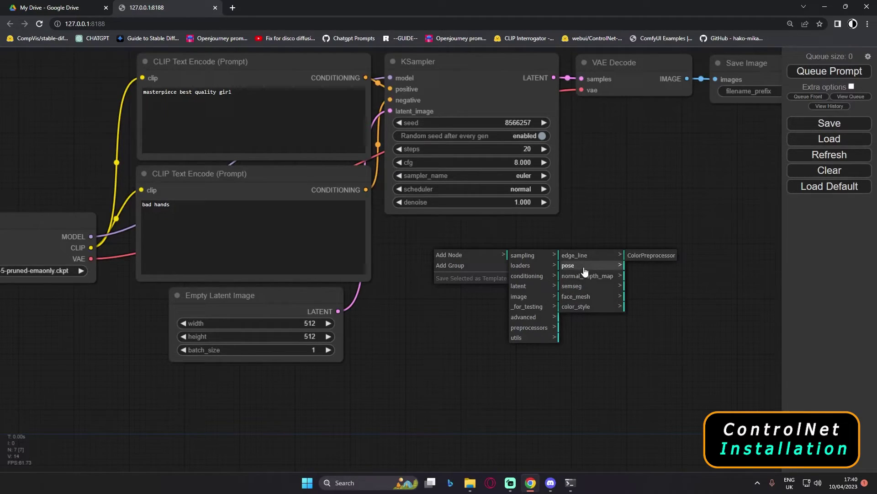
scroll(406, 259, down, 2)
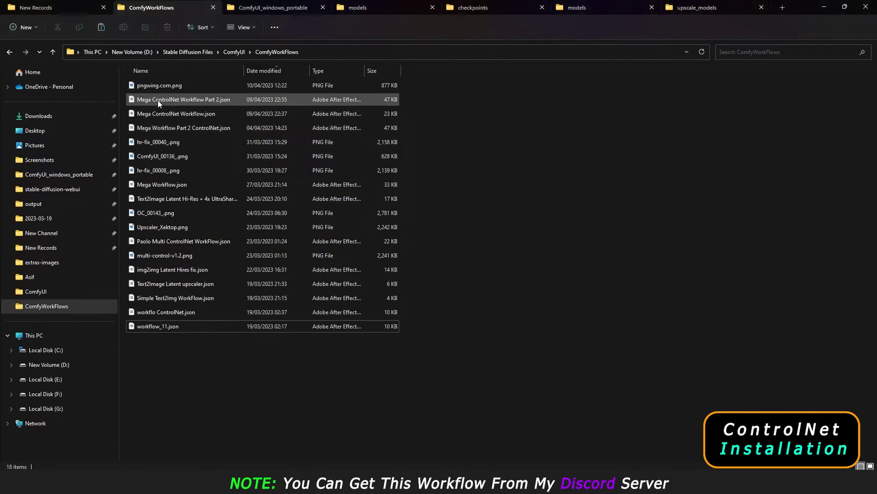
Step: Load Mega ControlNet Workflow Part 2.json from the ComfyWorkFlows folder into ComfyUI
drag(158, 100, 401, 281)
scroll(404, 283, down, 3)
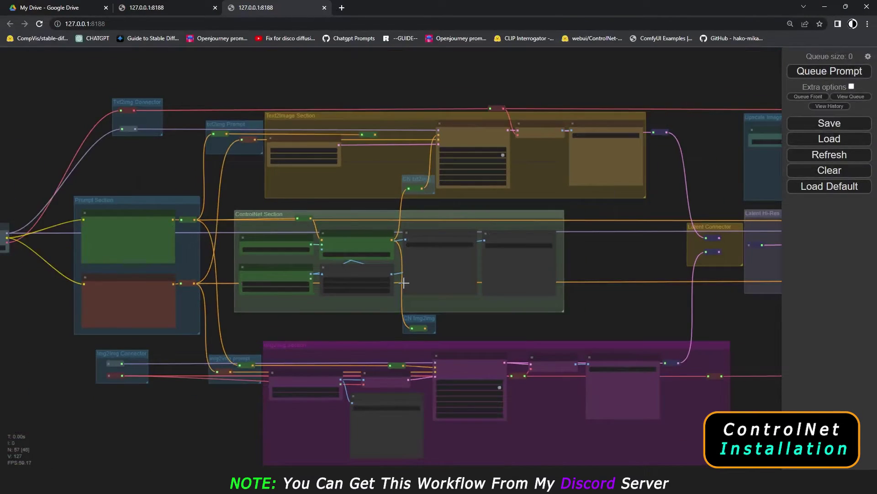
scroll(404, 283, up, 3)
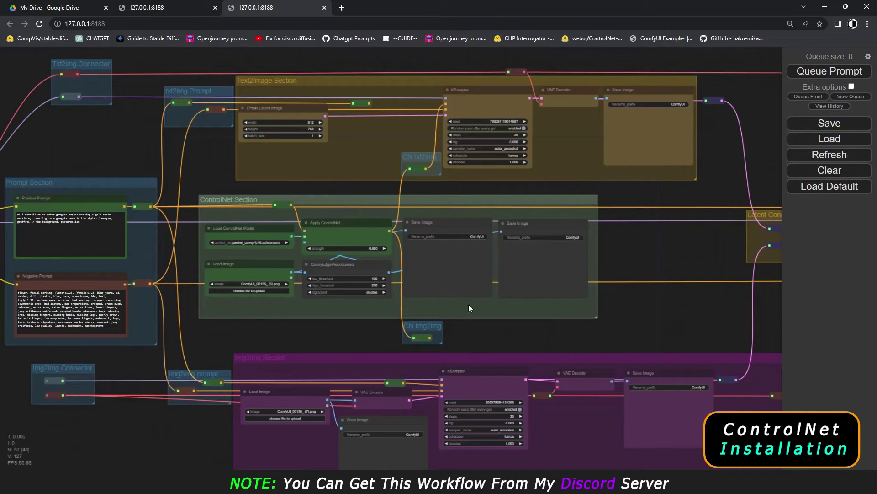
drag(503, 330, 495, 320)
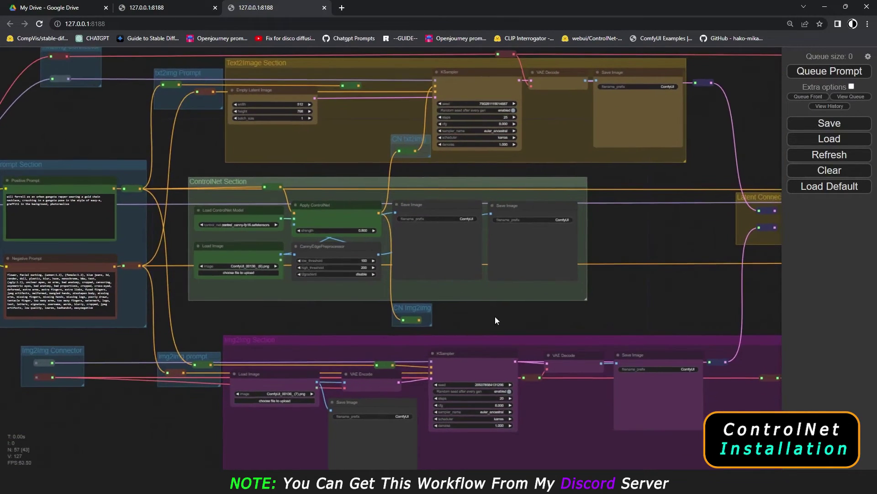
Step: Switch to Discord and find Mega_Workflow_Part_2_ControlNet.json in the pinned Simple Workflow v1.0 post of the comfyui-workflows channel
click(543, 469)
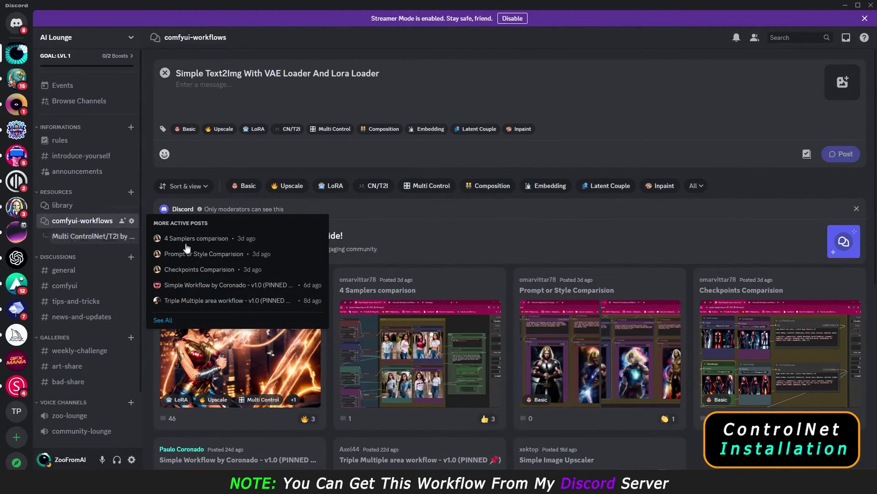
click(225, 322)
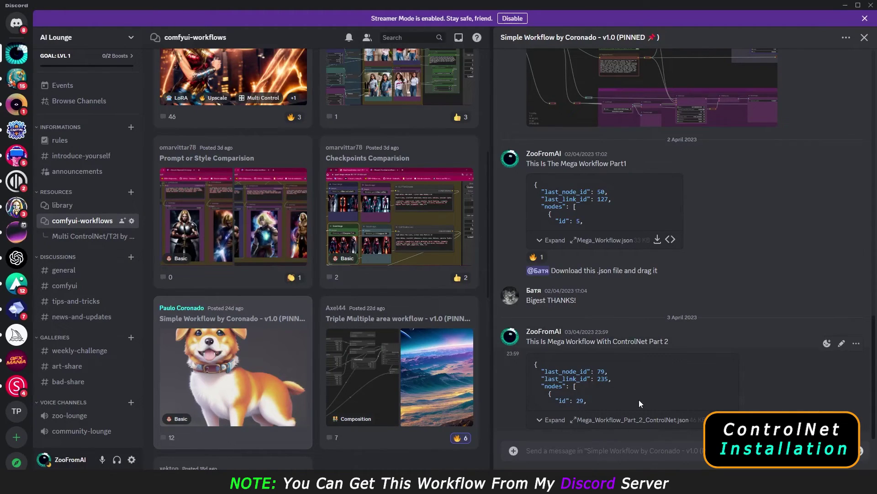
drag(635, 419, 498, 407)
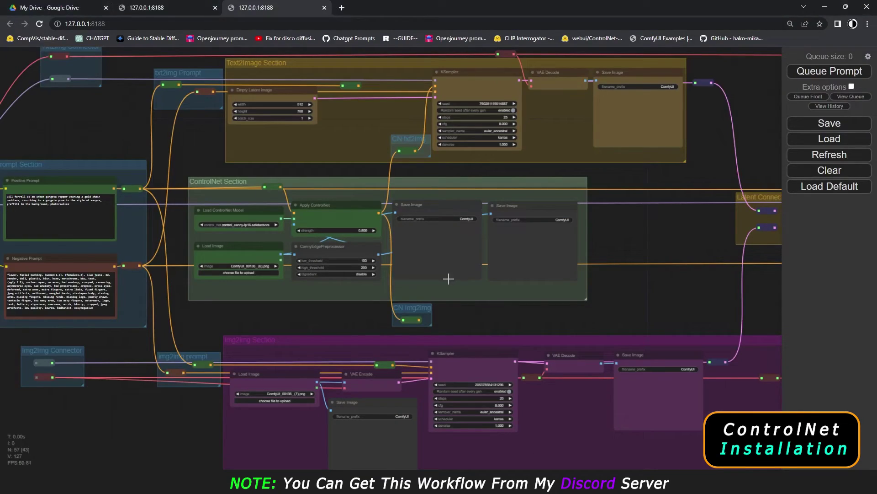
Step: Examine the loaded workflow's Prompt, Text2Image, ControlNet, Img2img, Latent Hi-Res Upscale and Upscale Image sections in ComfyUI
scroll(458, 274, down, 1)
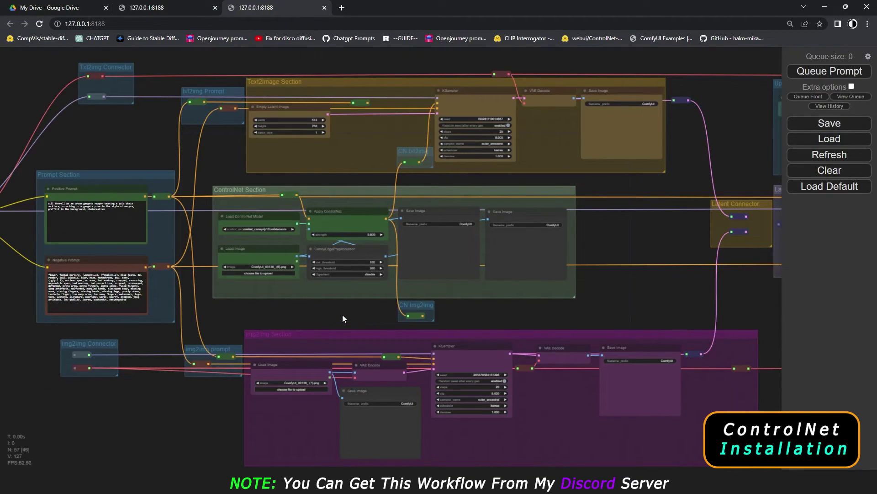
scroll(350, 310, up, 2)
drag(379, 318, 482, 325)
scroll(322, 164, up, 4)
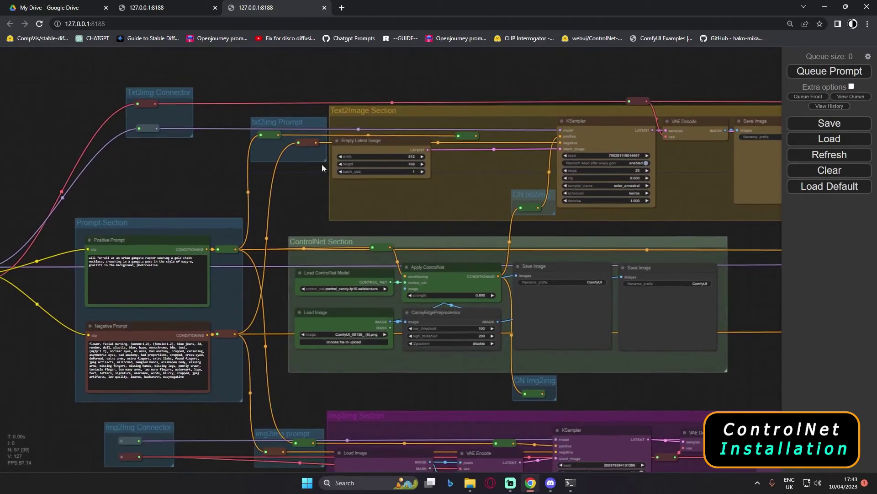
scroll(295, 210, down, 2)
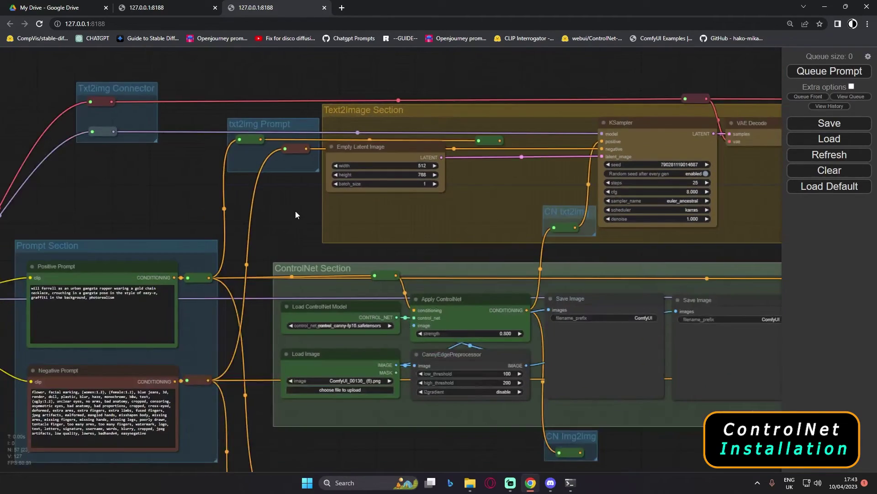
drag(380, 441, 338, 280)
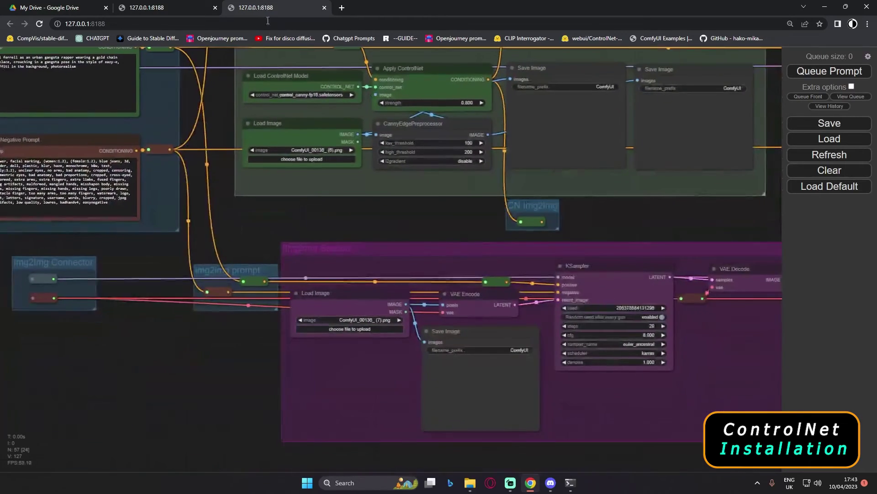
scroll(338, 281, up, 2)
scroll(324, 249, down, 3)
drag(689, 218, 334, 306)
drag(515, 296, 392, 306)
scroll(430, 241, up, 2)
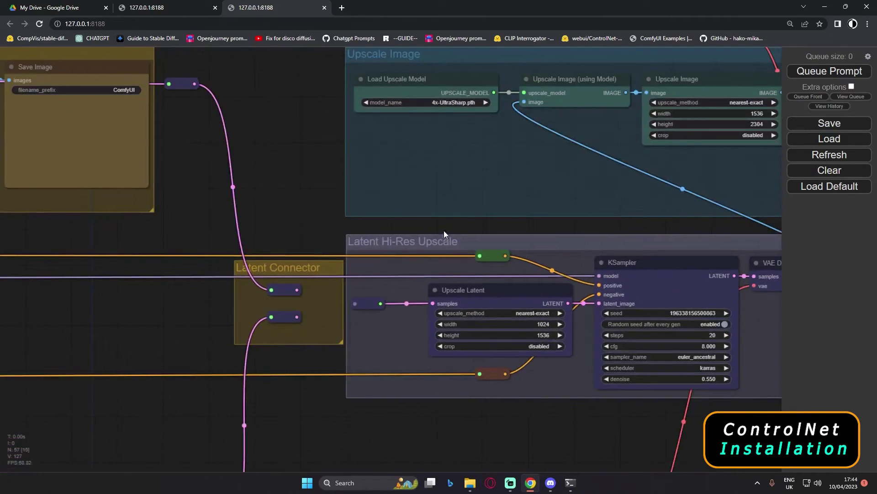
drag(444, 228, 418, 285)
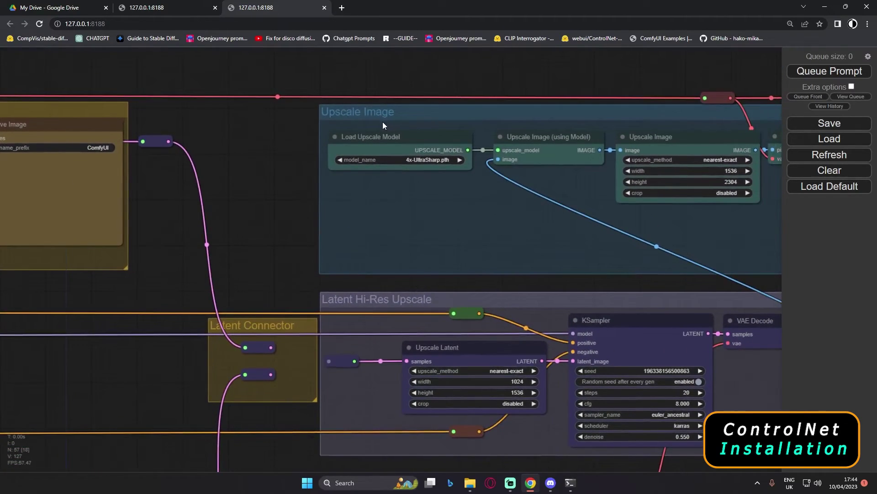
scroll(383, 122, down, 1)
Step: Load ComfyUI_00136_.png from the output folder into the ControlNet Section's Load Image node
drag(127, 353, 503, 296)
scroll(382, 355, down, 1)
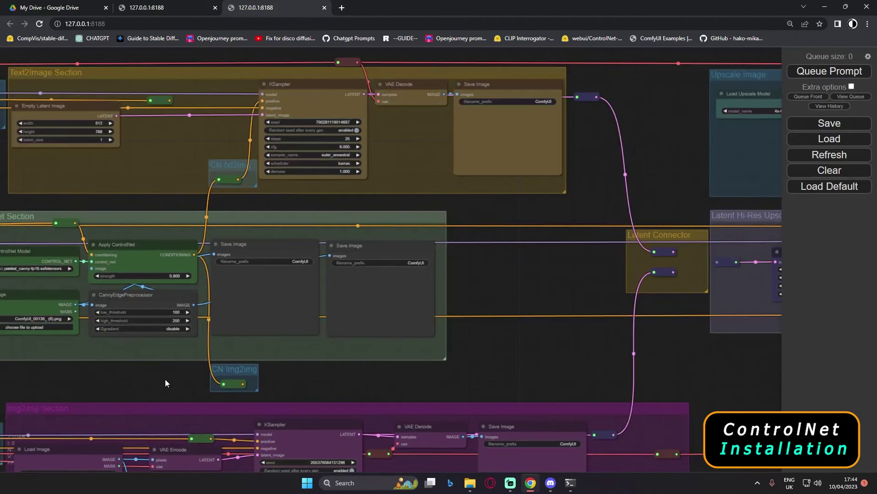
drag(166, 383, 353, 364)
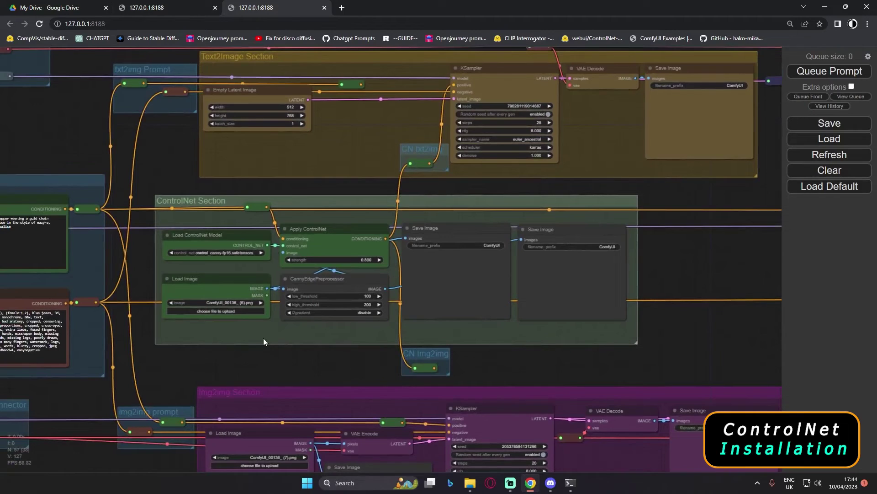
drag(300, 318, 369, 311)
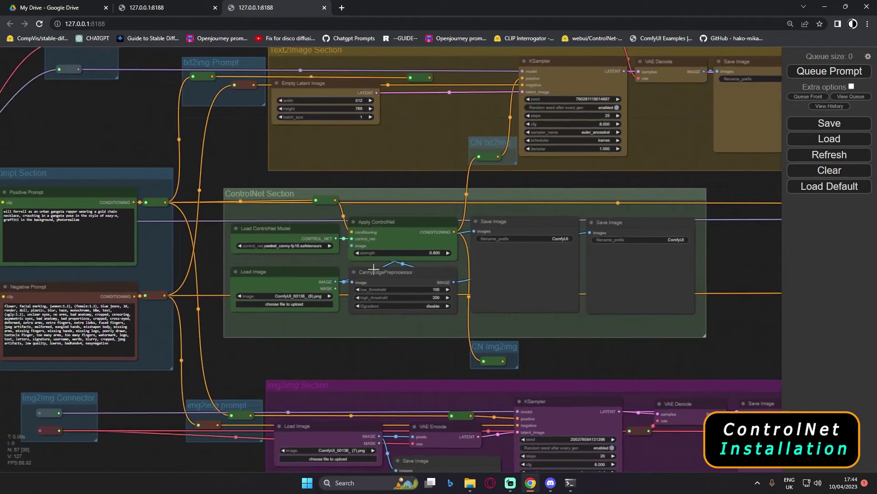
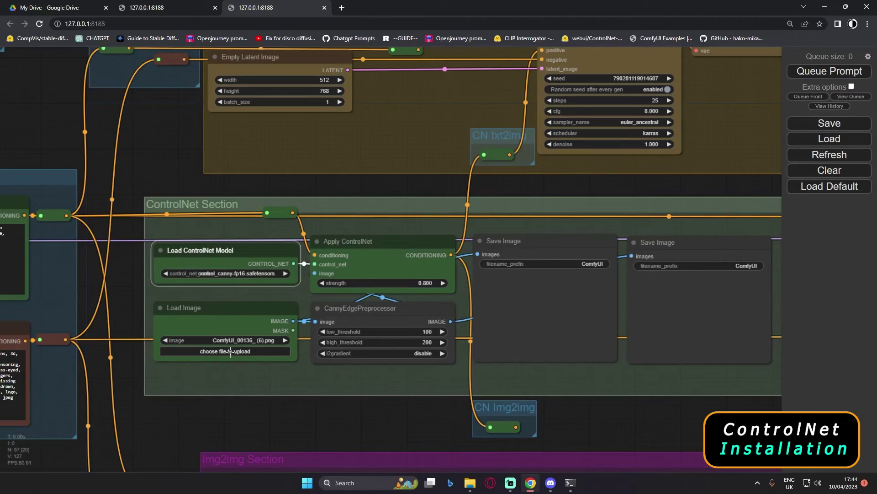
click(230, 351)
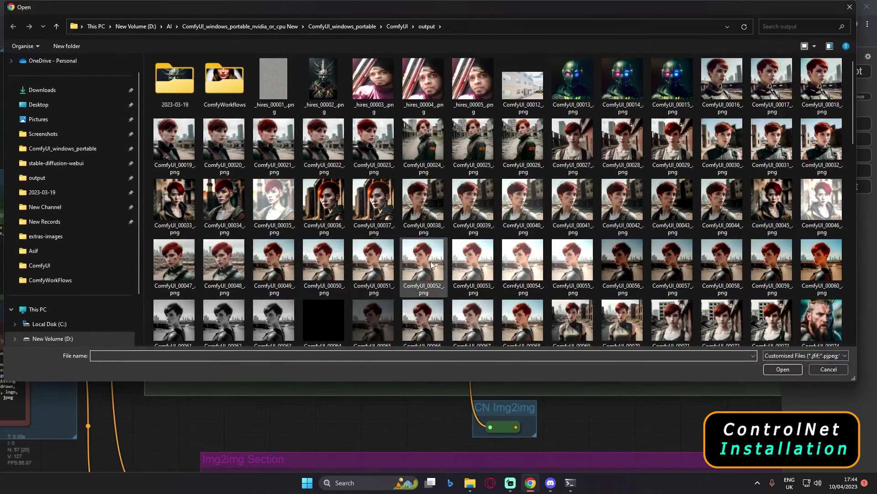
scroll(442, 268, down, 10)
scroll(442, 268, down, 2)
scroll(434, 242, up, 5)
click(425, 267)
click(783, 369)
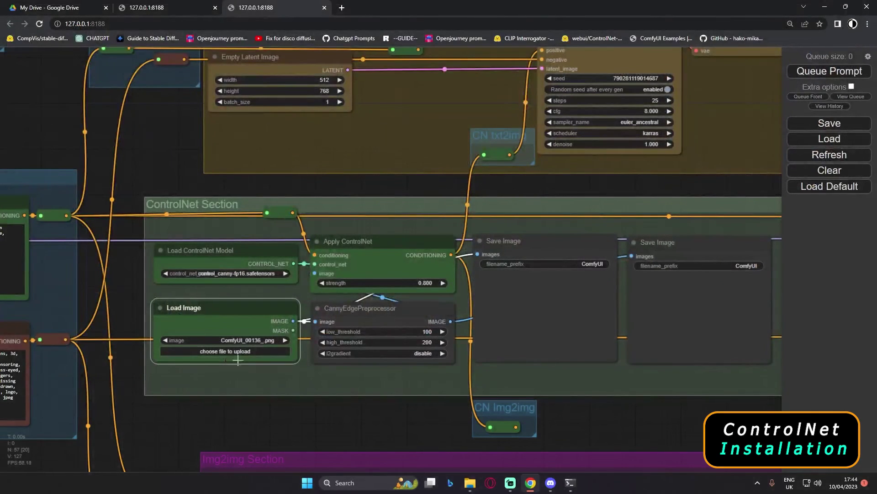
drag(390, 412, 363, 346)
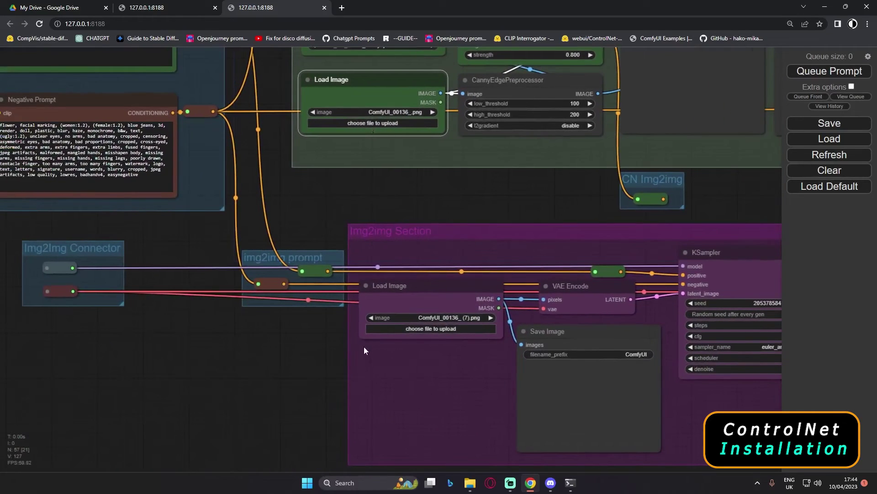
Step: Load ComfyUI_00136_.png from the output folder into the Img2img Section's Load Image node
click(425, 329)
scroll(521, 254, down, 6)
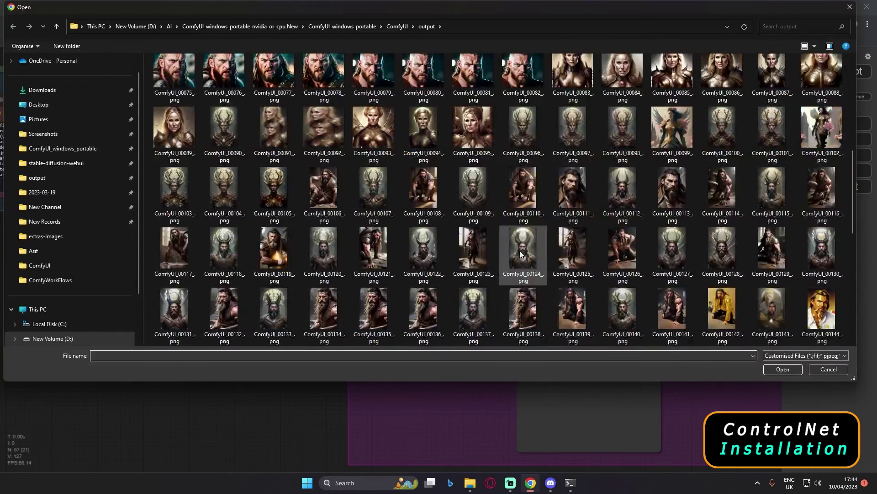
click(422, 306)
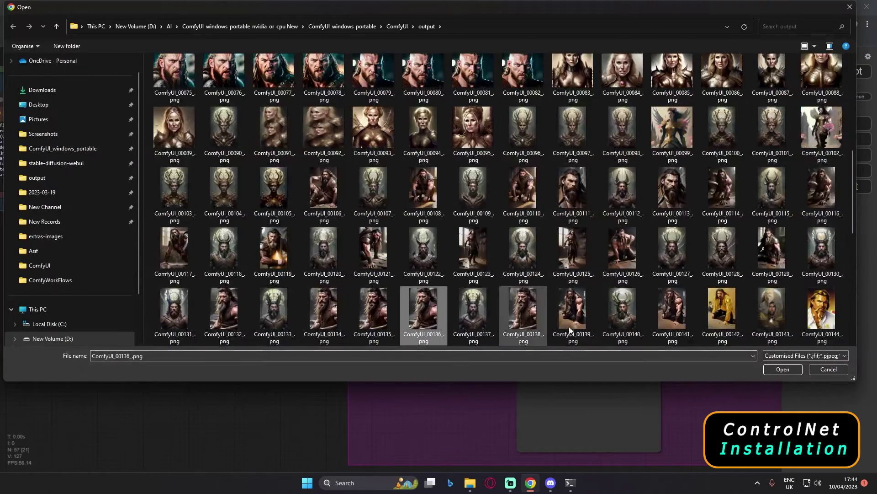
click(789, 371)
Step: Select realisticVisionV20_v20.safetensors as the model in the Load Checkpoint node
drag(202, 343, 411, 389)
scroll(298, 345, down, 2)
scroll(412, 389, down, 1)
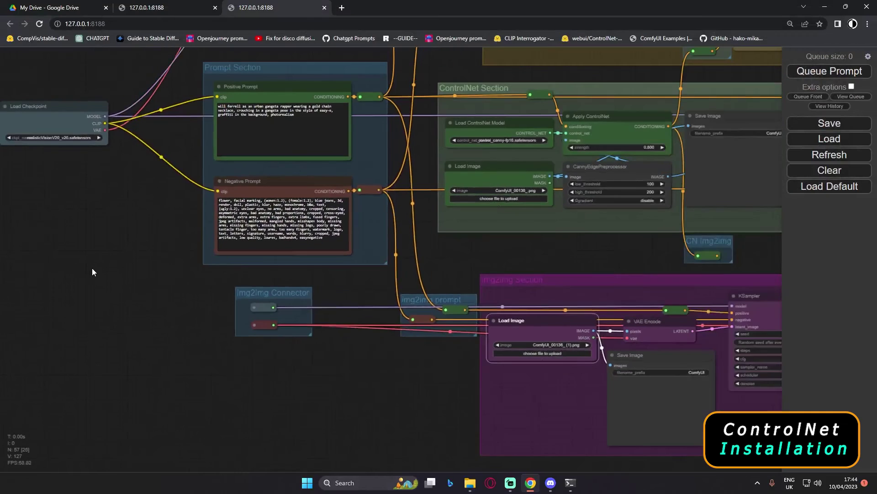
drag(91, 268, 151, 290)
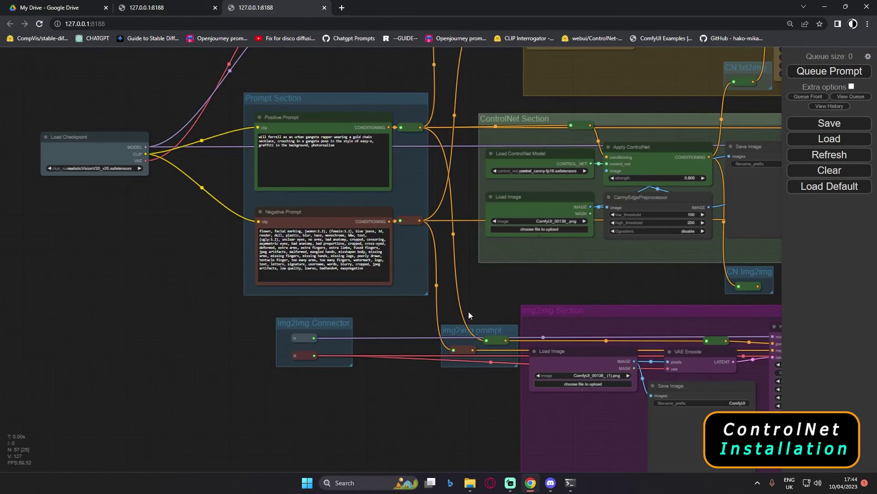
drag(505, 284, 302, 289)
drag(404, 289, 351, 421)
scroll(332, 330, up, 1)
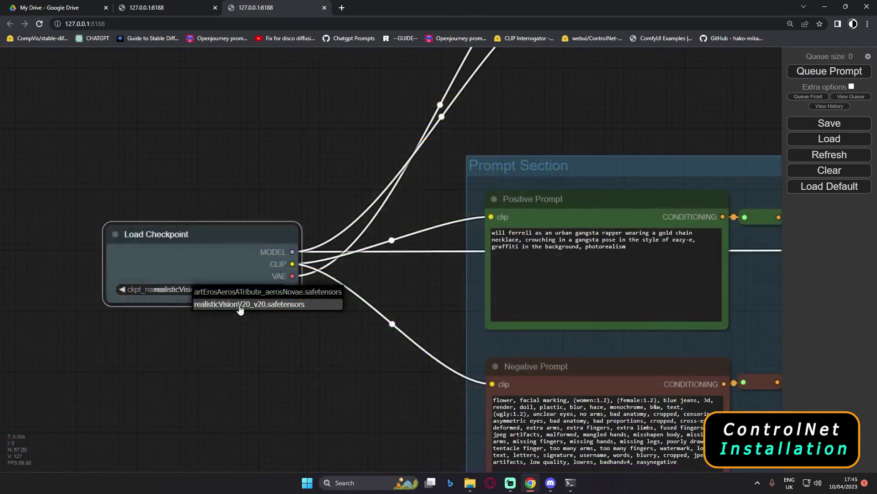
click(241, 304)
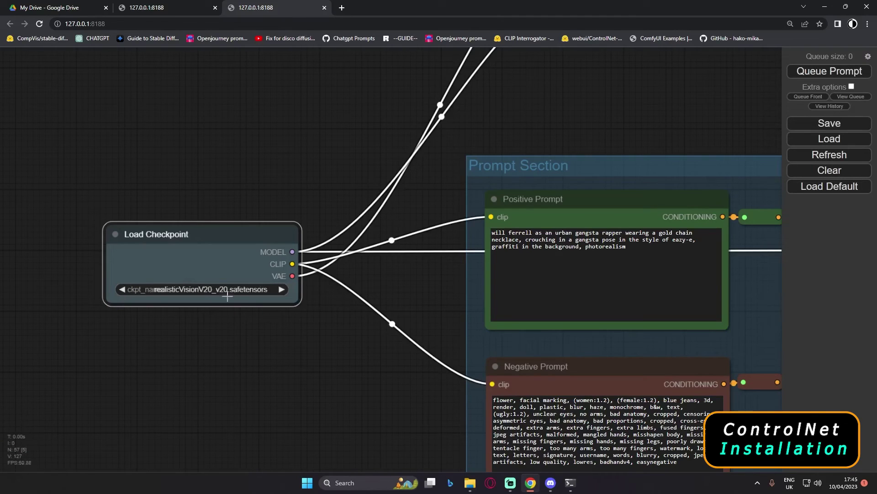
Step: Queue the prompt to run the workflow with the canny ControlNet model and the loaded images
scroll(251, 350, down, 2)
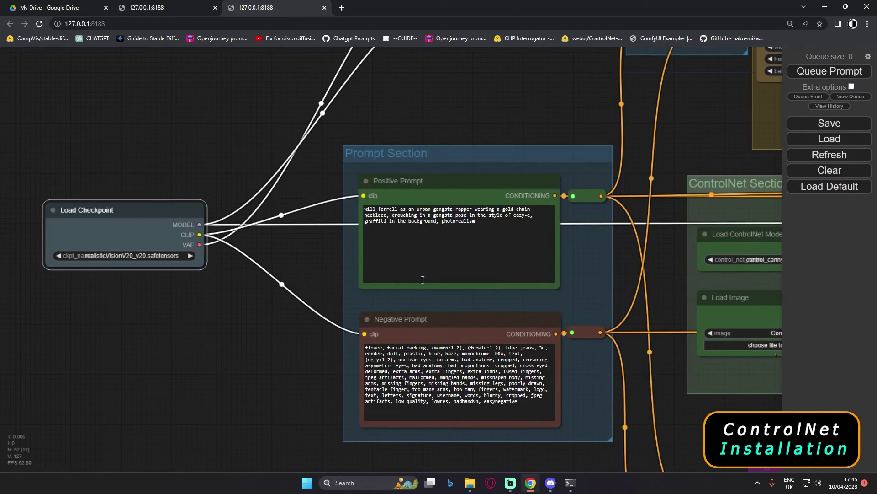
scroll(632, 401, down, 2)
drag(528, 400, 292, 377)
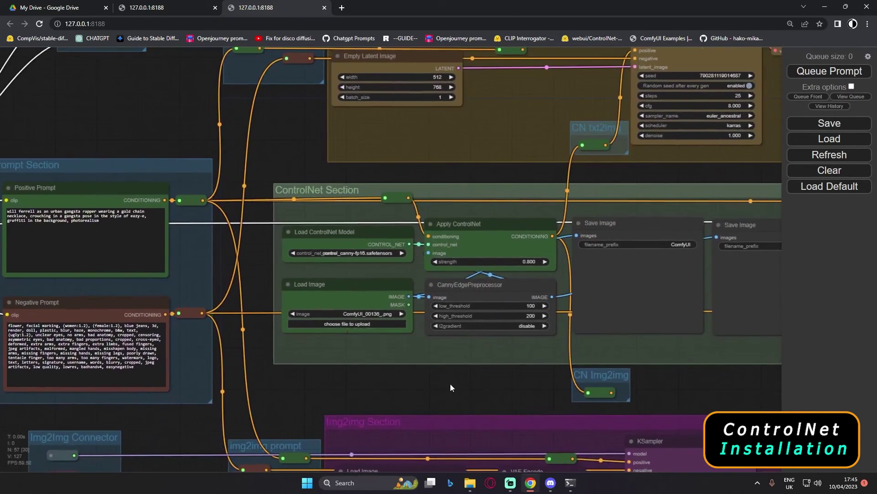
scroll(323, 414, up, 2)
scroll(322, 414, down, 1)
drag(324, 375, 316, 303)
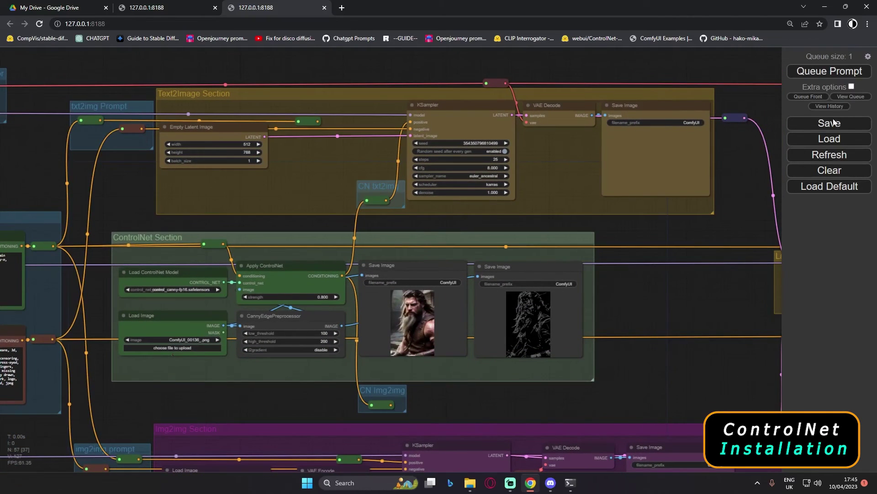
Step: Examine the source image and the canny edge map in the ControlNet Section's two Save Image nodes
drag(642, 239, 630, 195)
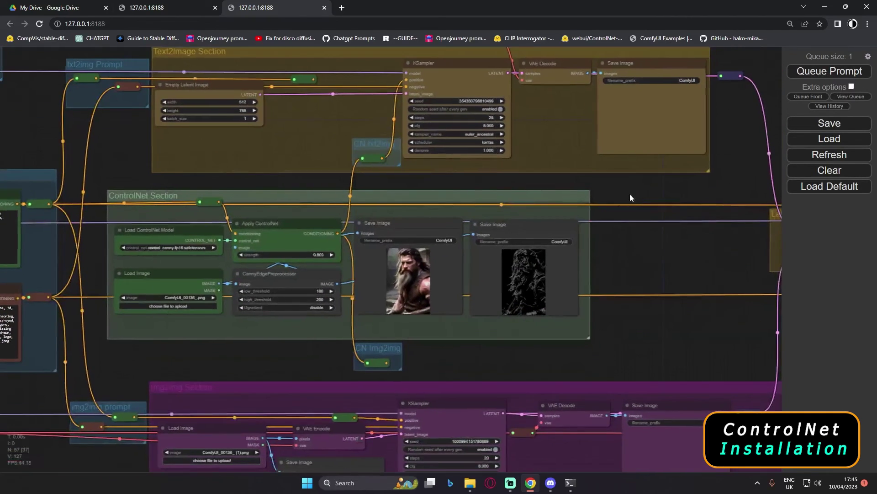
scroll(438, 265, up, 5)
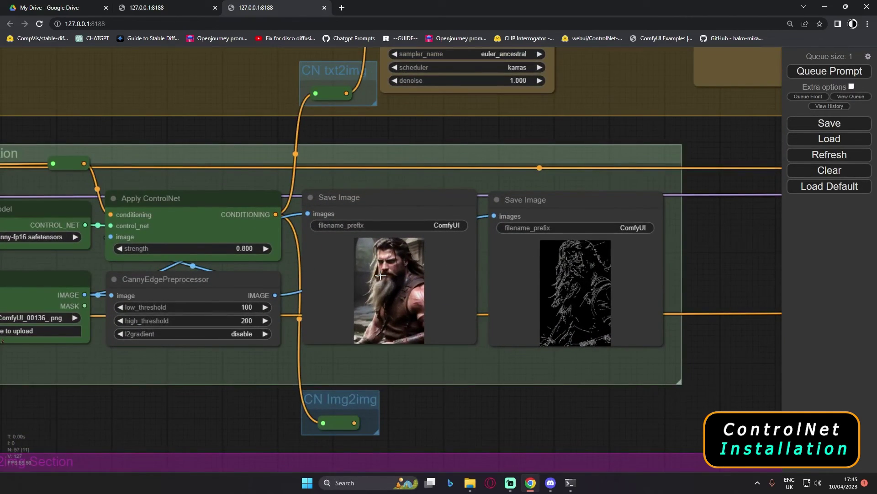
scroll(380, 276, down, 3)
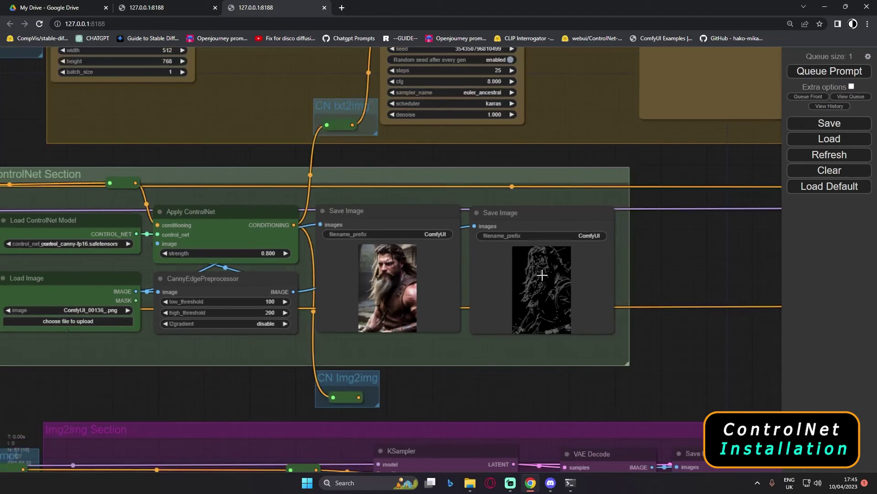
scroll(558, 278, up, 5)
scroll(513, 290, down, 5)
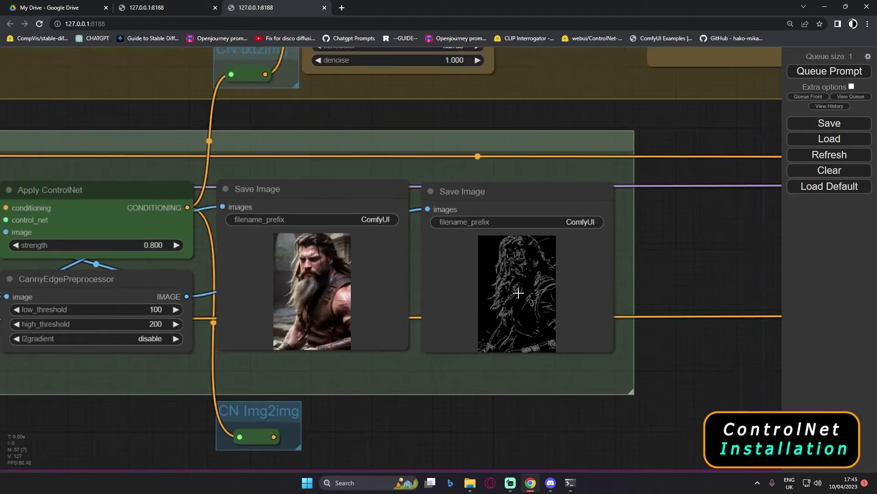
drag(518, 224, 450, 284)
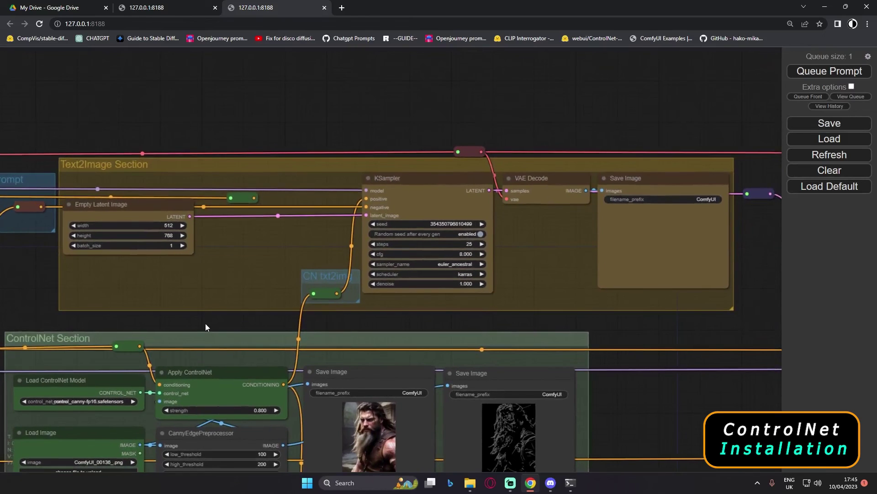
Step: Follow the running generation from the Load Checkpoint node through the Prompt Section to the Text2Image Section's KSampler
scroll(204, 326, down, 3)
drag(85, 303, 464, 222)
scroll(93, 330, up, 5)
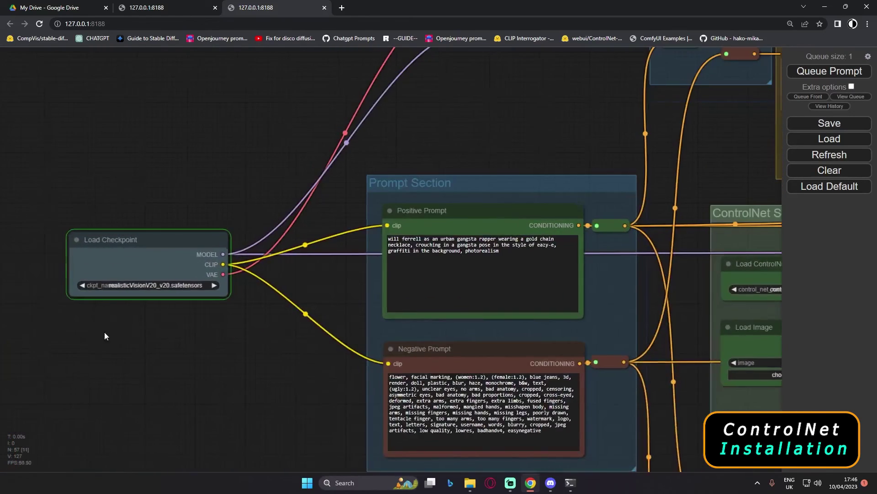
drag(129, 283, 196, 287)
scroll(202, 272, up, 1)
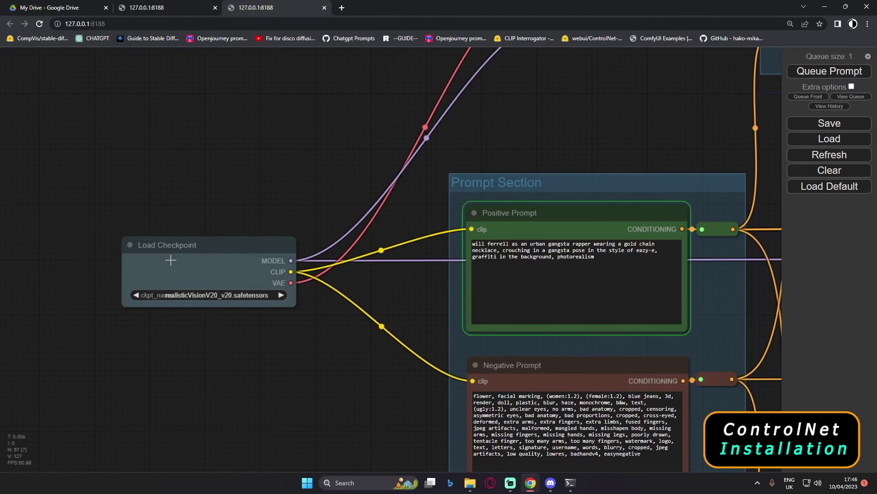
scroll(303, 357, down, 1)
scroll(357, 356, down, 3)
drag(692, 220, 305, 289)
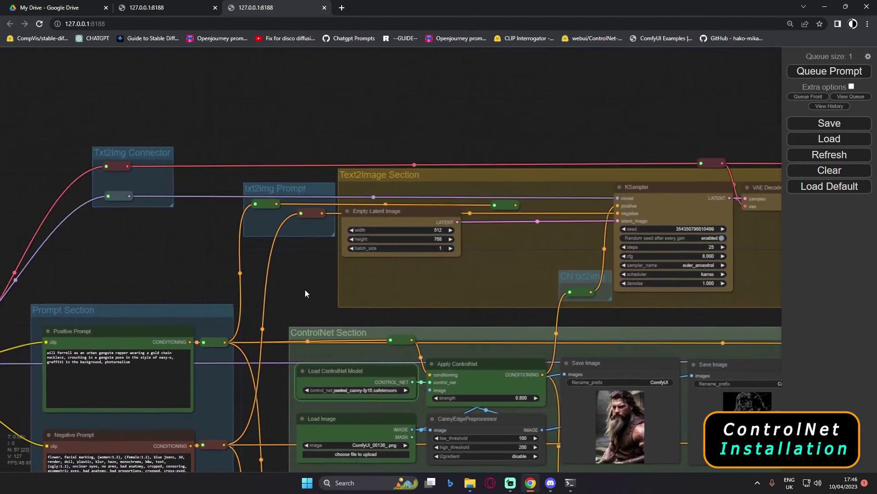
scroll(501, 221, up, 8)
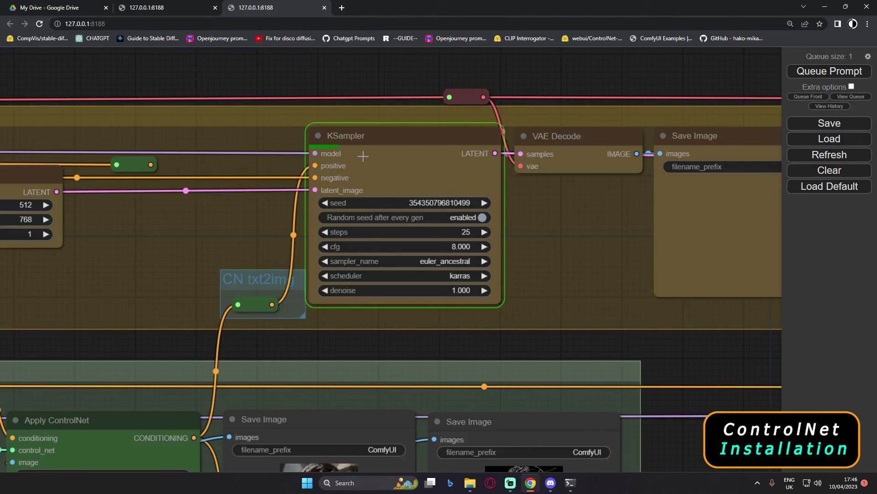
drag(610, 78, 426, 92)
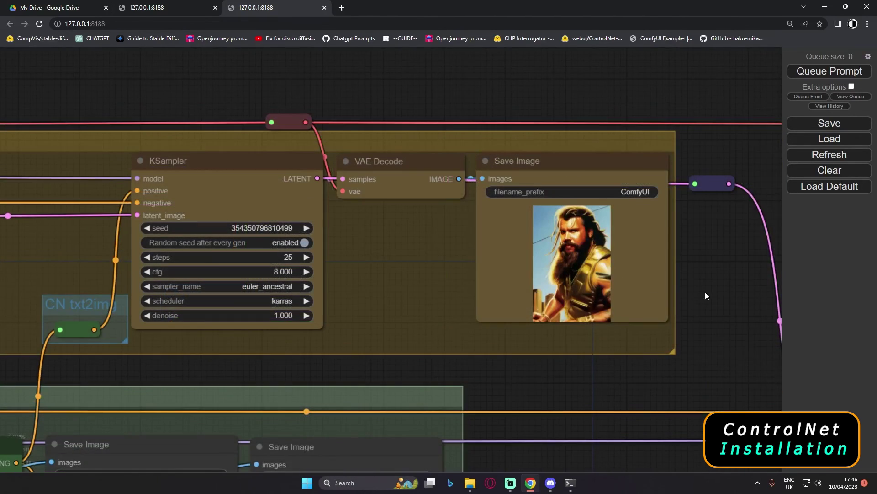
Step: Inspect the generated picture in the Text2Image Section's Save Image node and compare it with the ControlNet source image and edge map
drag(705, 291, 571, 268)
scroll(478, 244, up, 4)
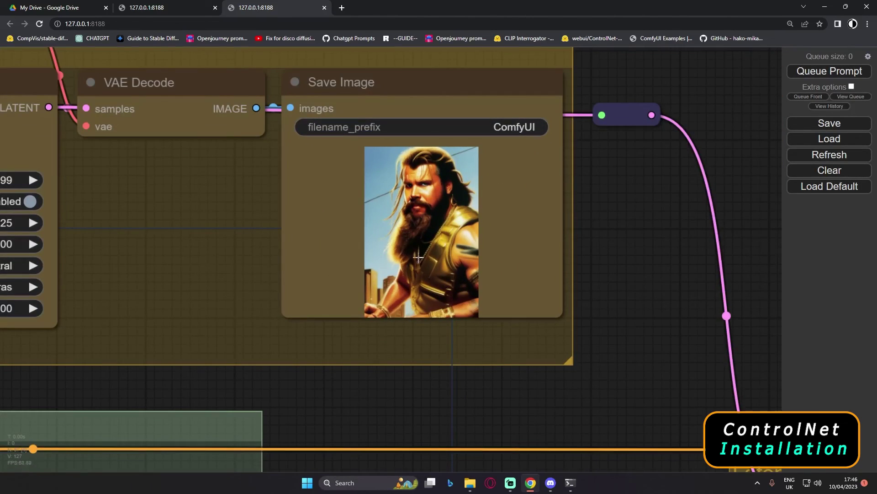
scroll(424, 238, down, 4)
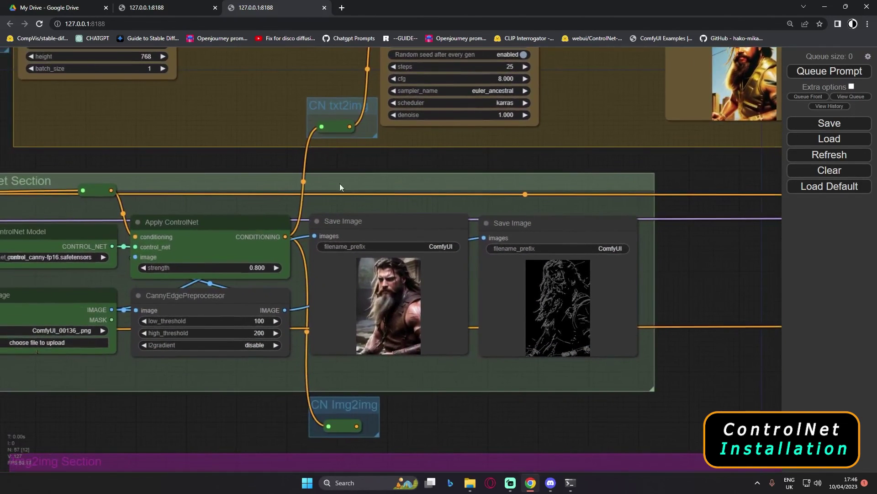
drag(264, 160, 317, 168)
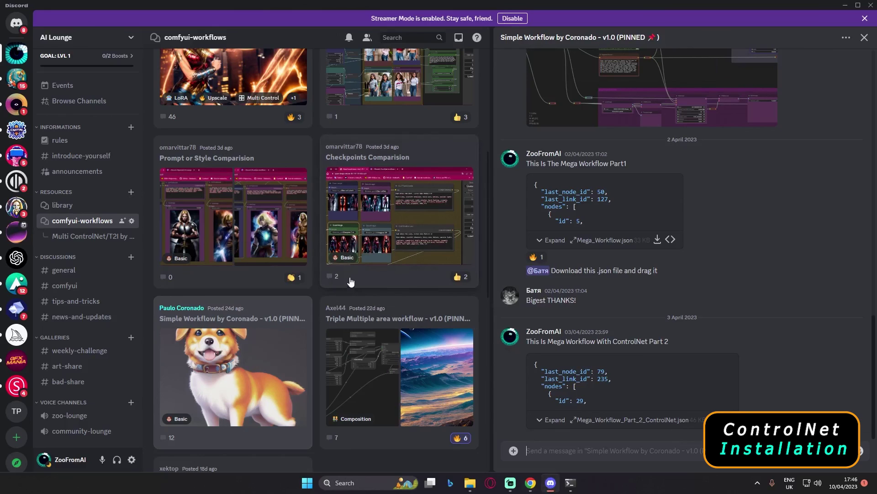
Step: Open the pinned Multi ControlNet/T2I v1.2 post in Discord's comfyui-workflows channel, look through the shared workflows, and return to the ComfyUI workflow
scroll(346, 269, up, 1)
scroll(346, 269, up, 3)
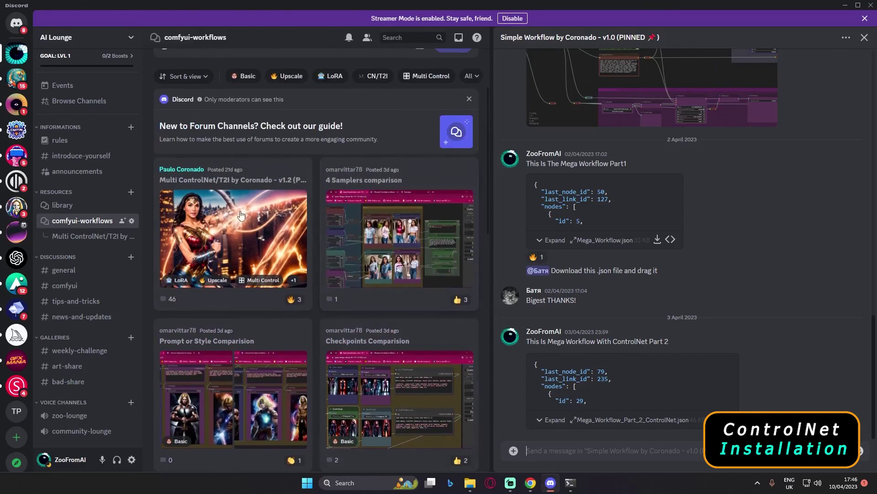
click(225, 183)
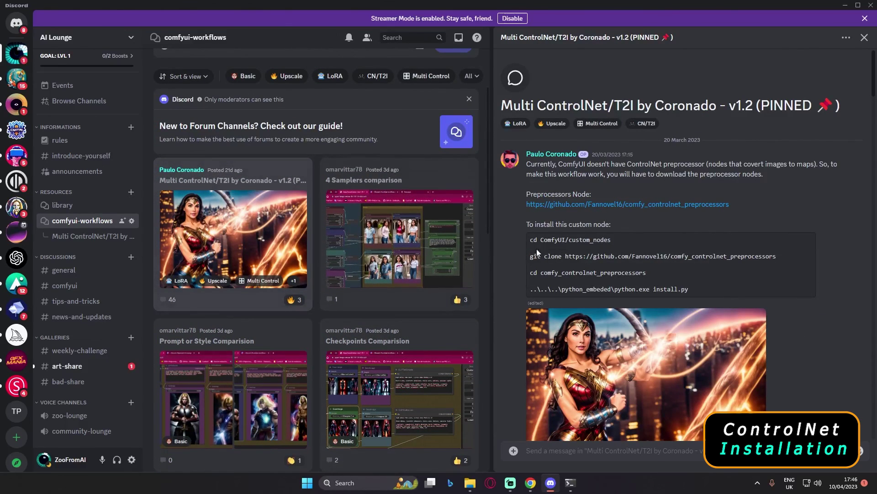
scroll(265, 298, down, 7)
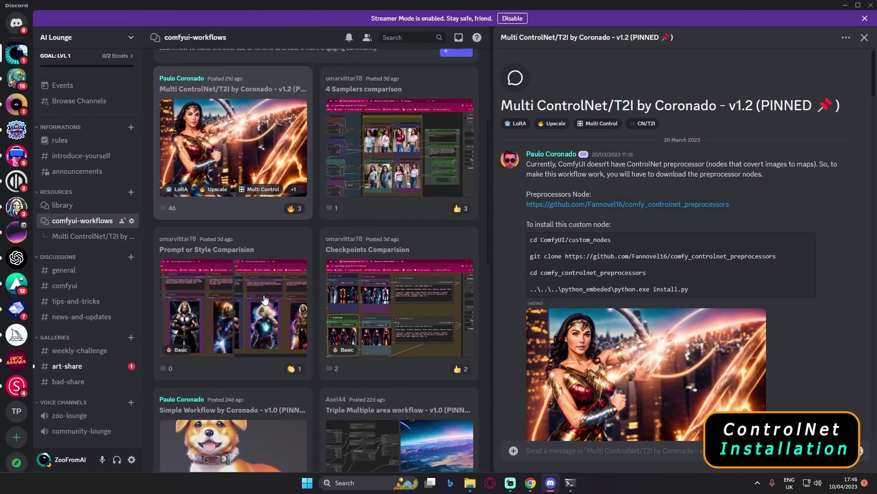
scroll(273, 303, up, 3)
click(277, 177)
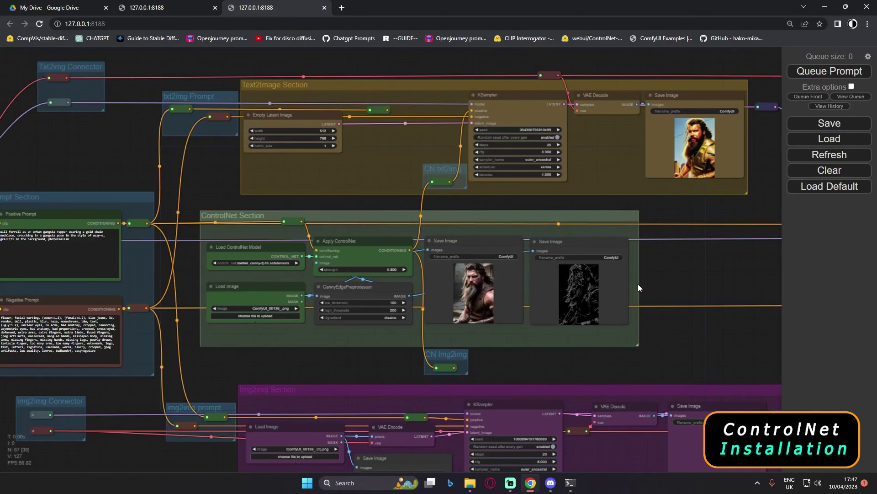
drag(654, 279, 583, 272)
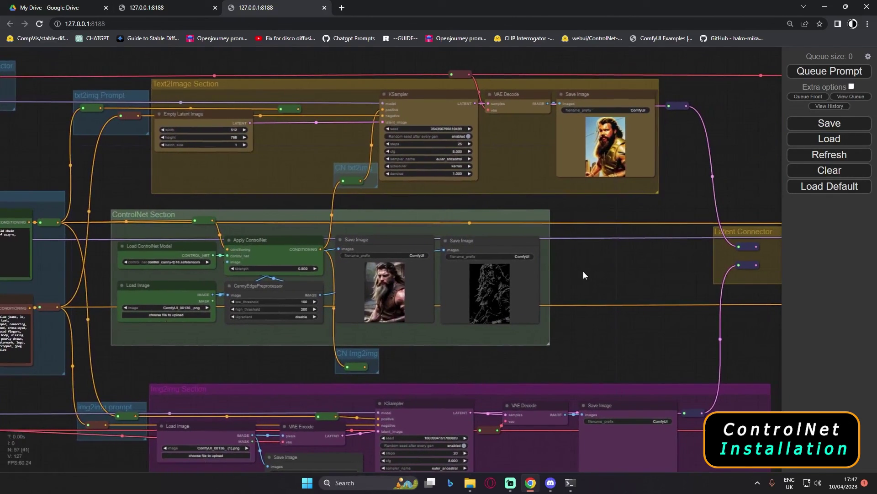